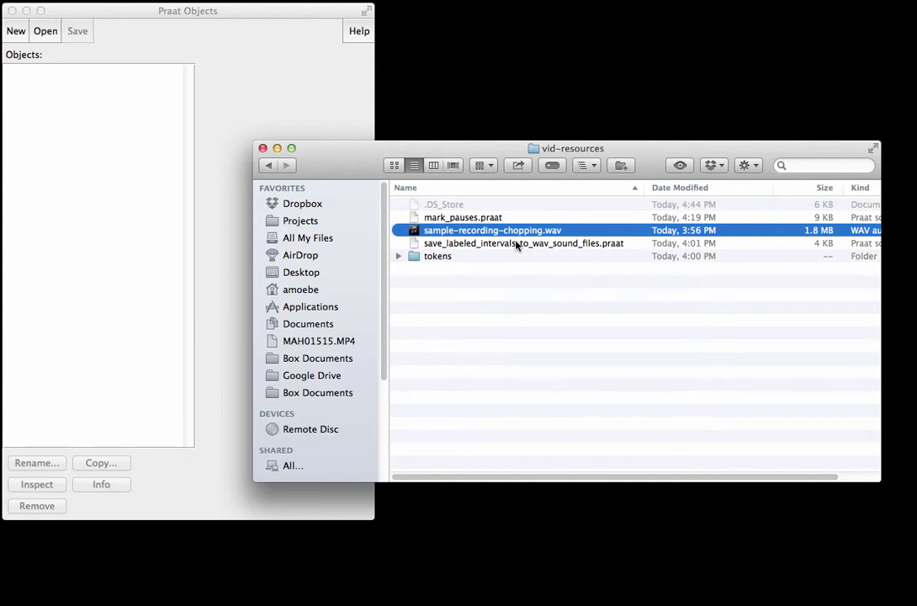
# Step: Browse the tokens folder and the mark_pauses.praat and save_labeled_intervals_to_wav_sound_files.praat scripts
pyautogui.click(437, 258)
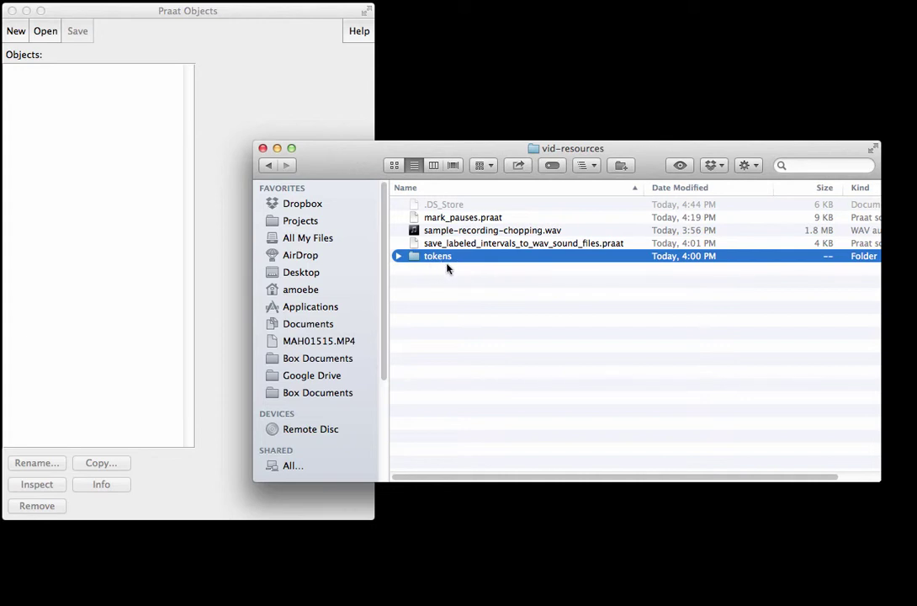
pyautogui.click(481, 219)
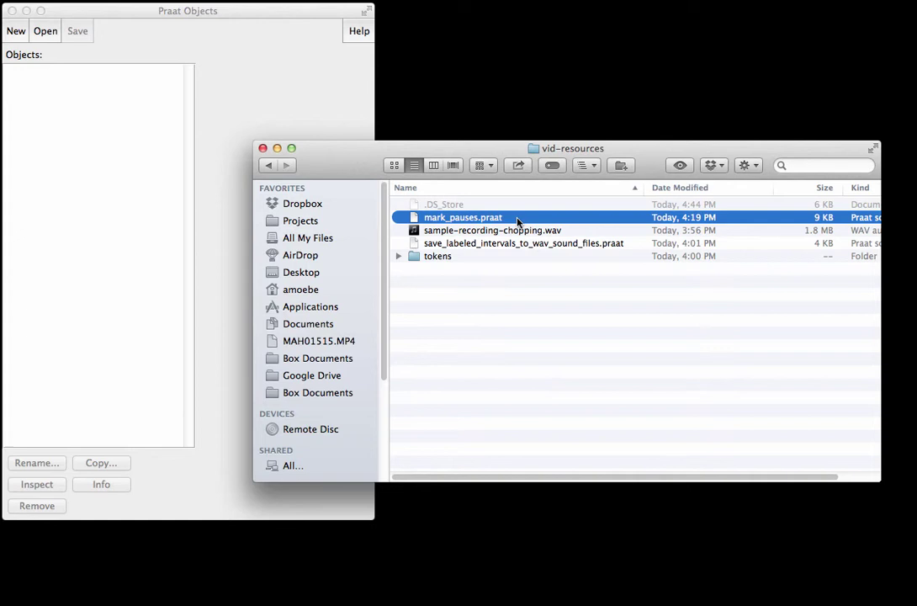
pyautogui.click(519, 246)
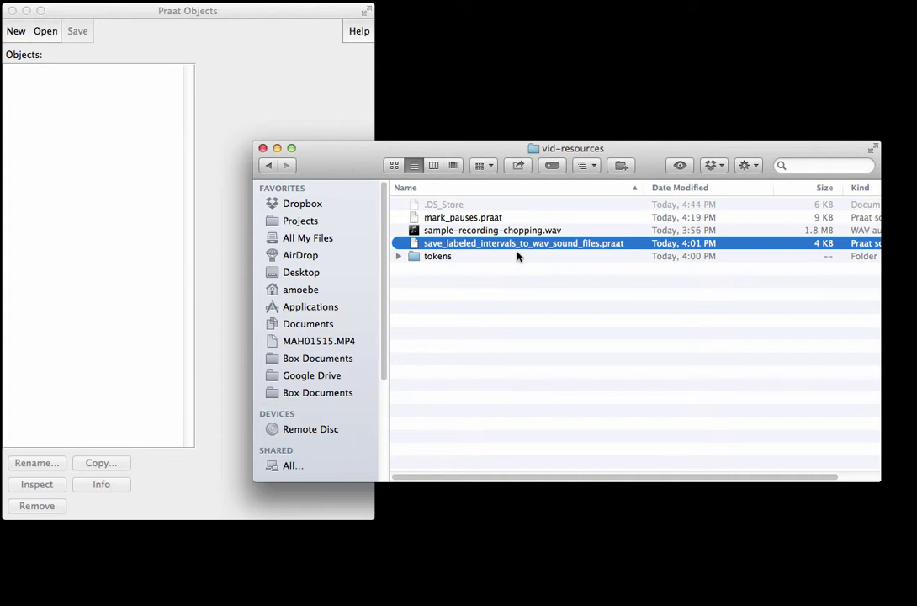
pyautogui.click(454, 260)
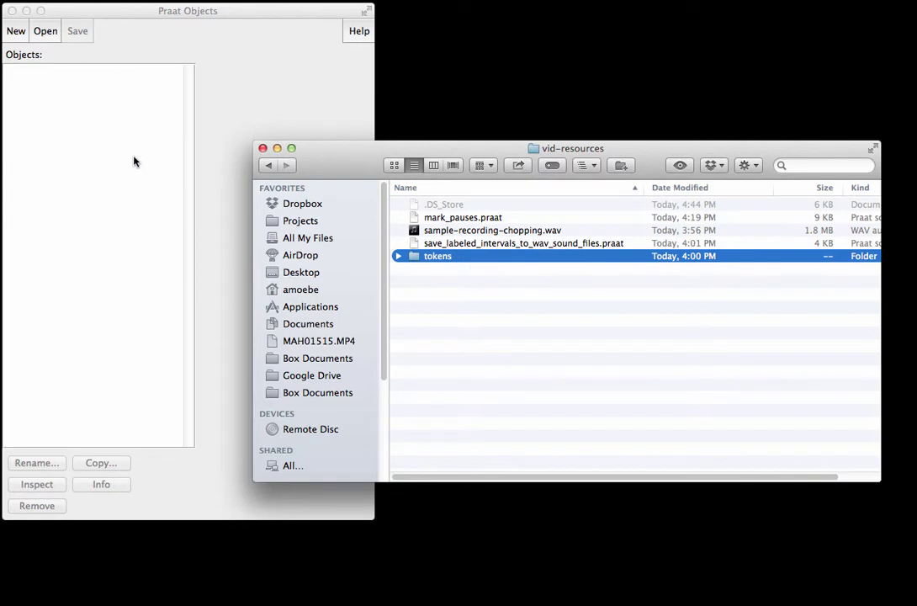
# Step: Open sample-recording-chopping.wav in Praat as a long sound file
pyautogui.click(114, 134)
pyautogui.click(48, 34)
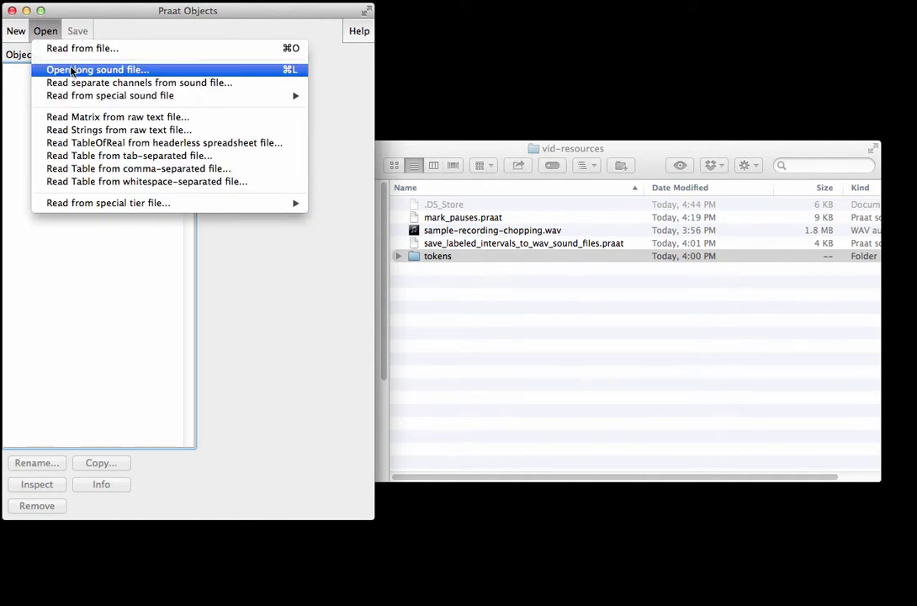
pyautogui.click(290, 74)
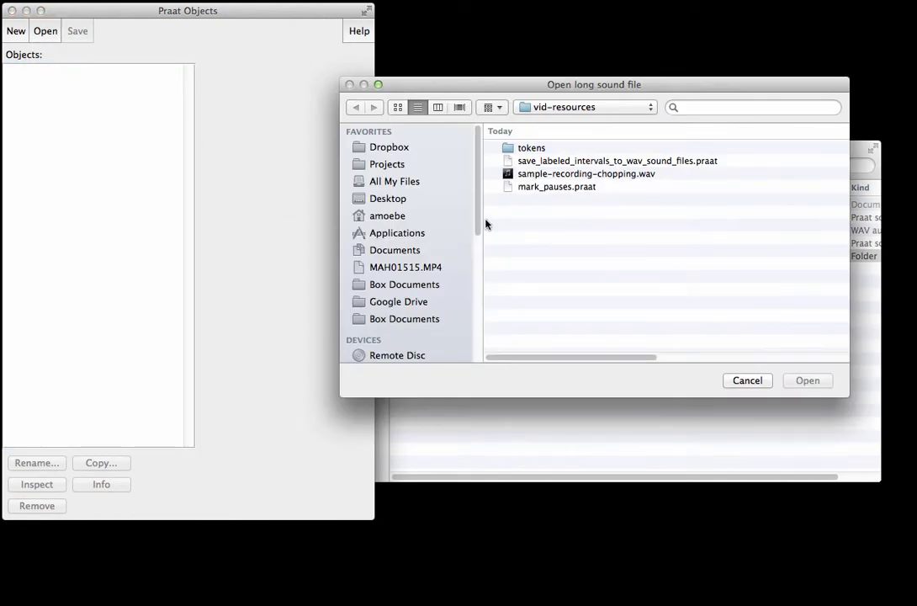
pyautogui.doubleClick(533, 175)
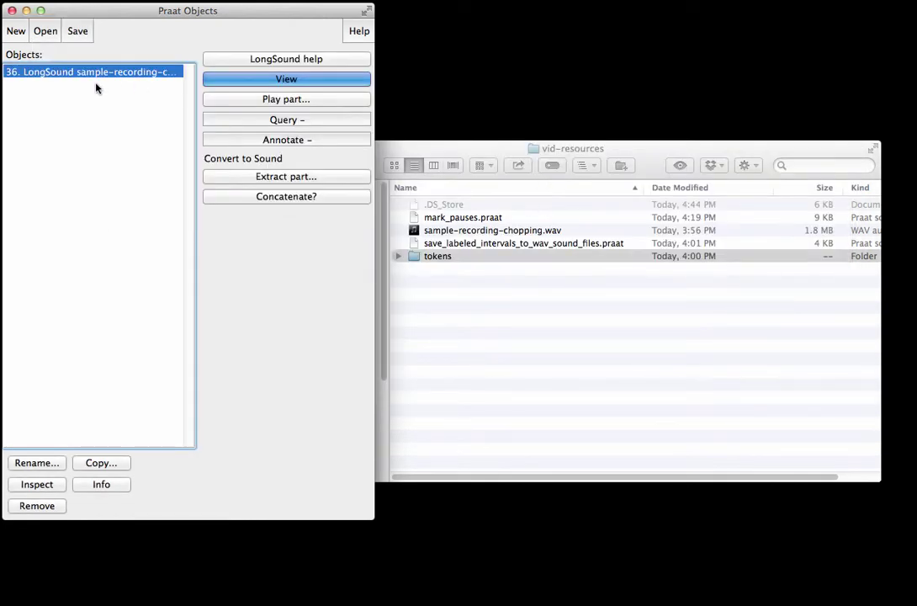
# Step: View the LongSound waveform and play the stretch from 1.12 to 9.29 s
pyautogui.click(238, 80)
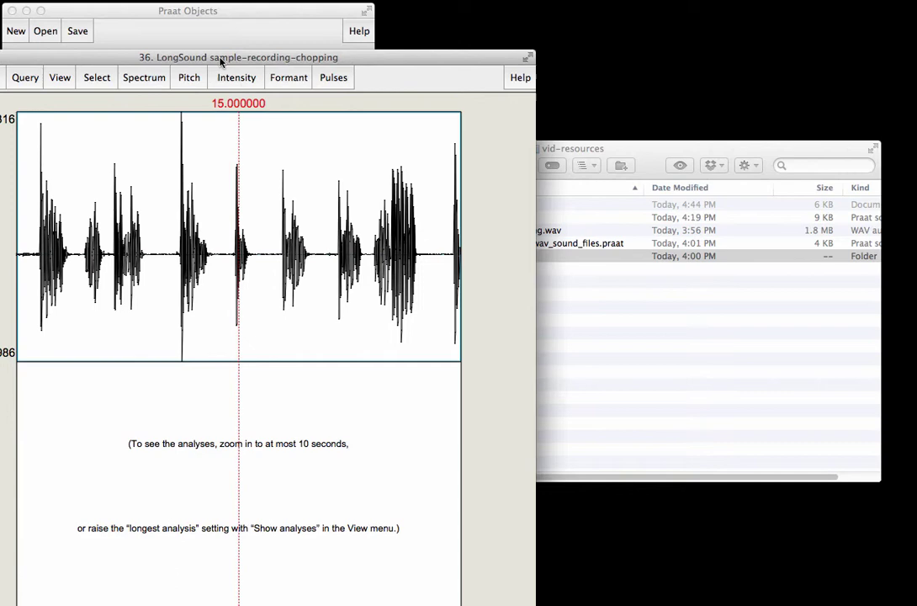
pyautogui.moveTo(221, 61); pyautogui.dragTo(423, 0)
pyautogui.moveTo(229, 199); pyautogui.dragTo(352, 214)
pyautogui.press('Tab')
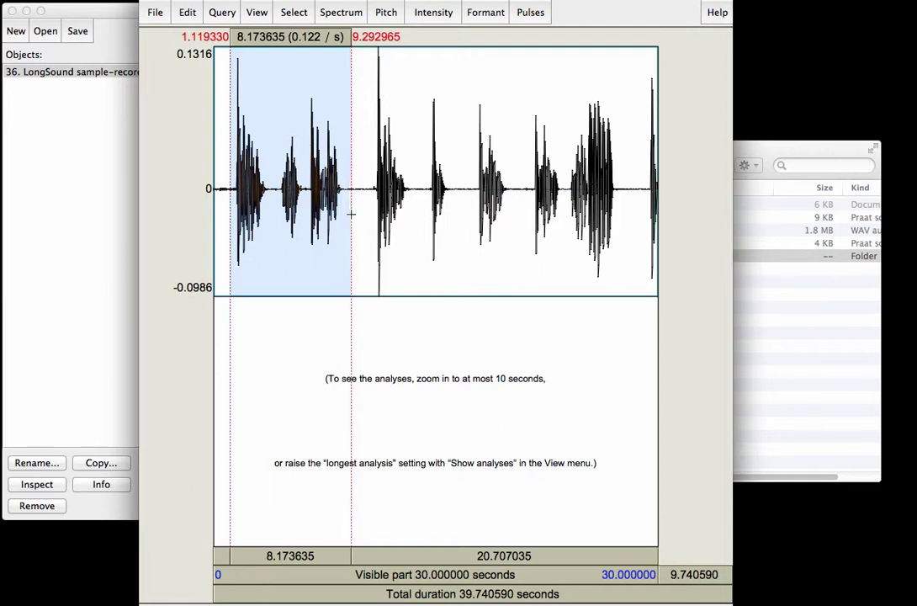
pyautogui.click(351, 214)
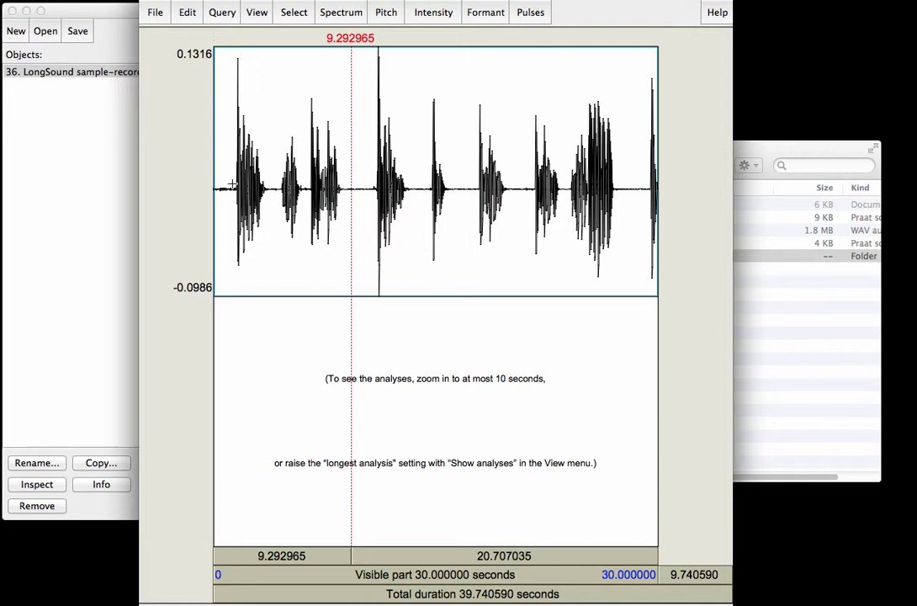
# Step: Select and play shorter stretches, including a 2.660 s one, then close the viewer
pyautogui.moveTo(232, 183); pyautogui.dragTo(268, 196)
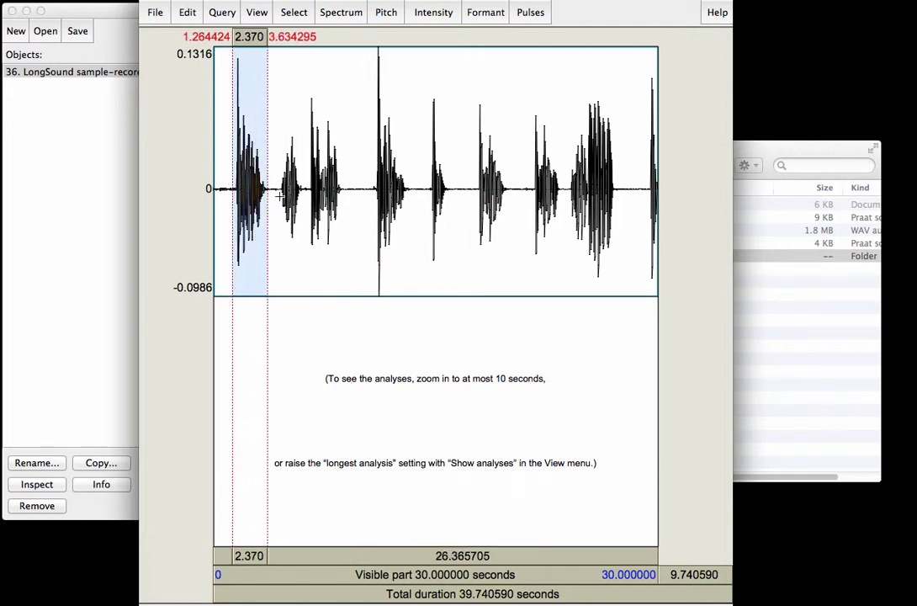
pyautogui.moveTo(279, 195); pyautogui.dragTo(410, 203)
pyautogui.click(374, 184)
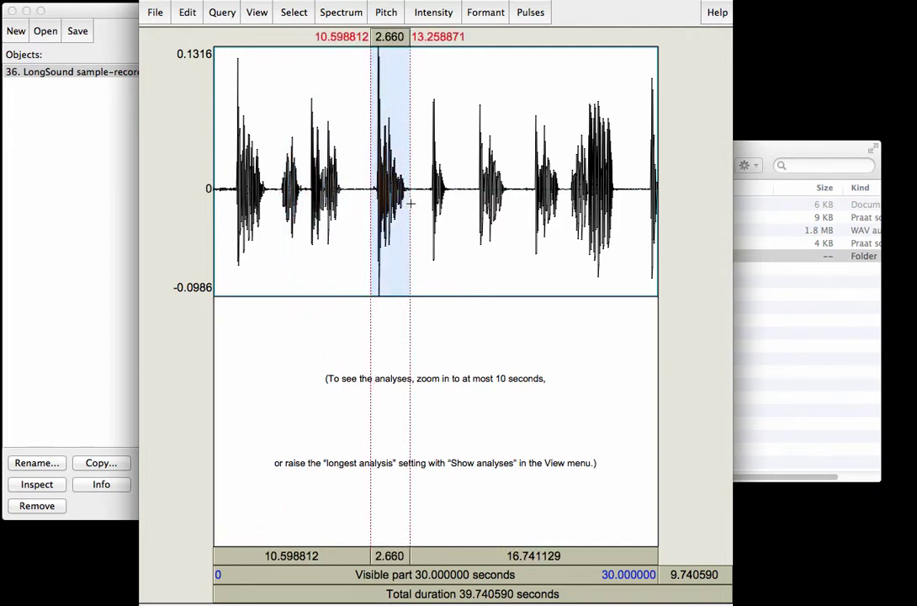
pyautogui.press('Tab')
pyautogui.press('super+w')
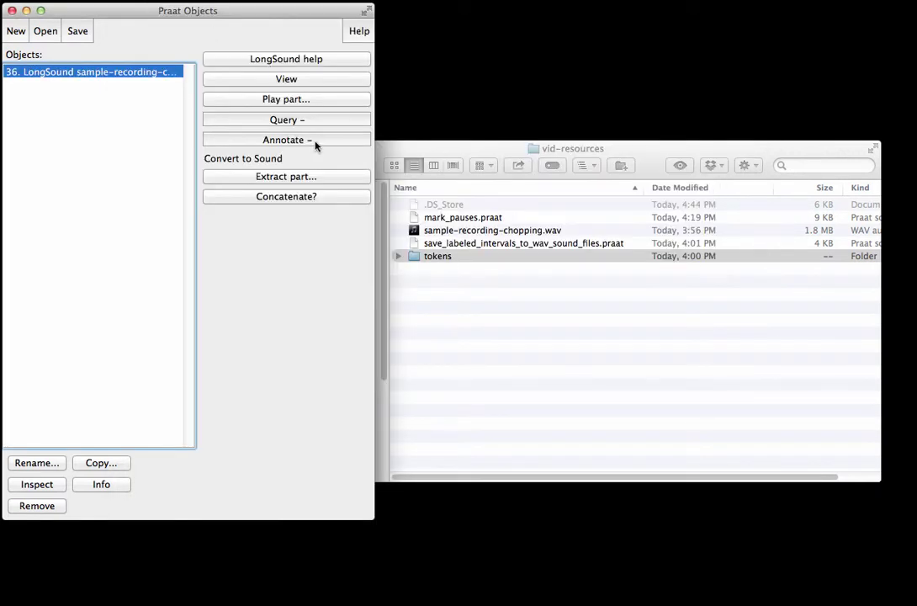
# Step: Open the mark_pauses.praat script with Read from file
pyautogui.click(128, 109)
pyautogui.click(44, 32)
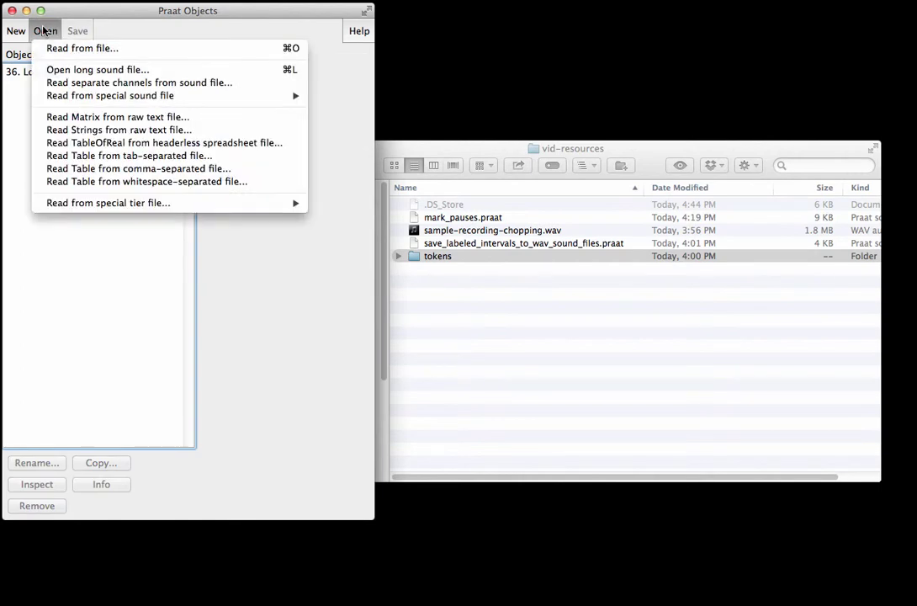
pyautogui.click(45, 46)
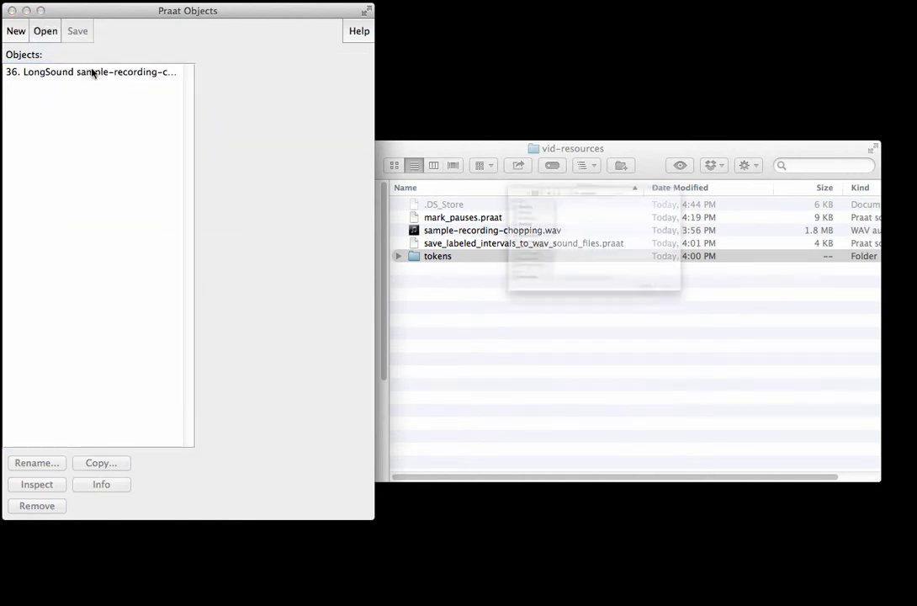
pyautogui.doubleClick(544, 187)
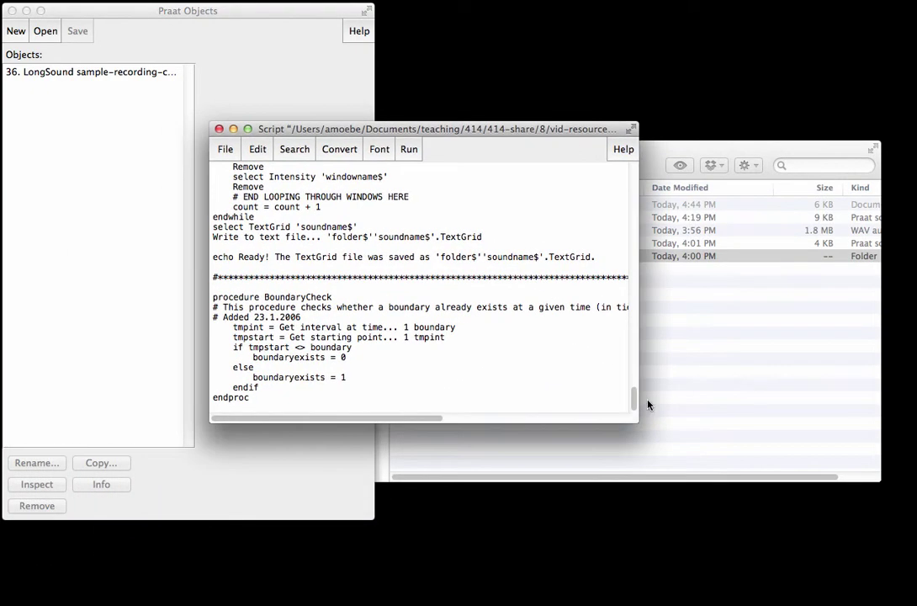
# Step: Scroll to the script's form and highlight the save folder ~/414/414-share/8/vid-resources/
pyautogui.scroll(20, 539, 321)
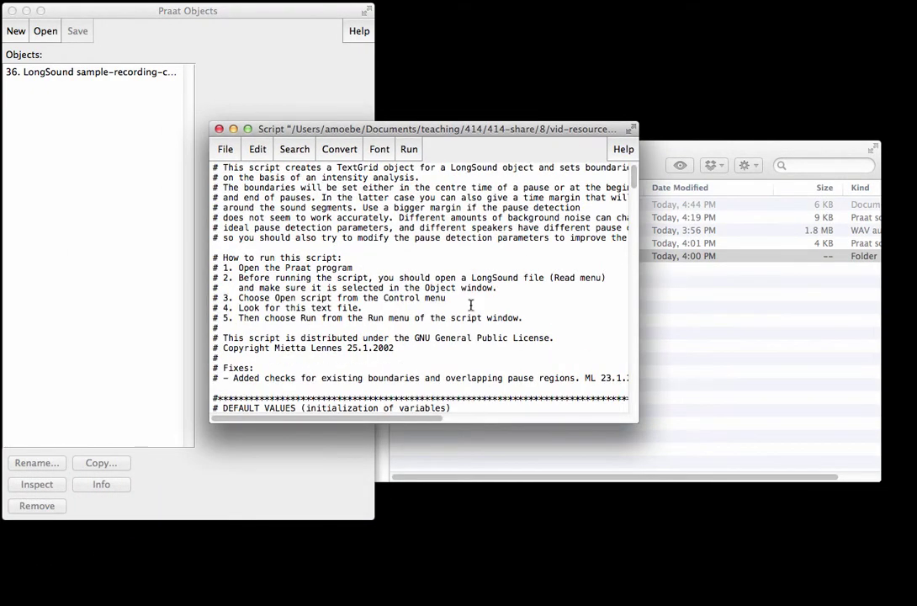
pyautogui.scroll(-10, 455, 328)
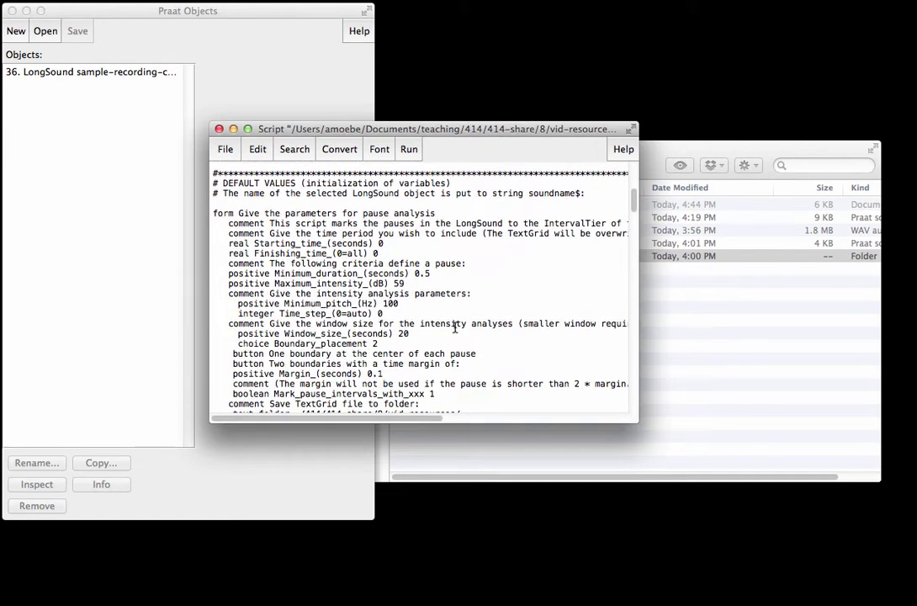
pyautogui.scroll(-1, 454, 328)
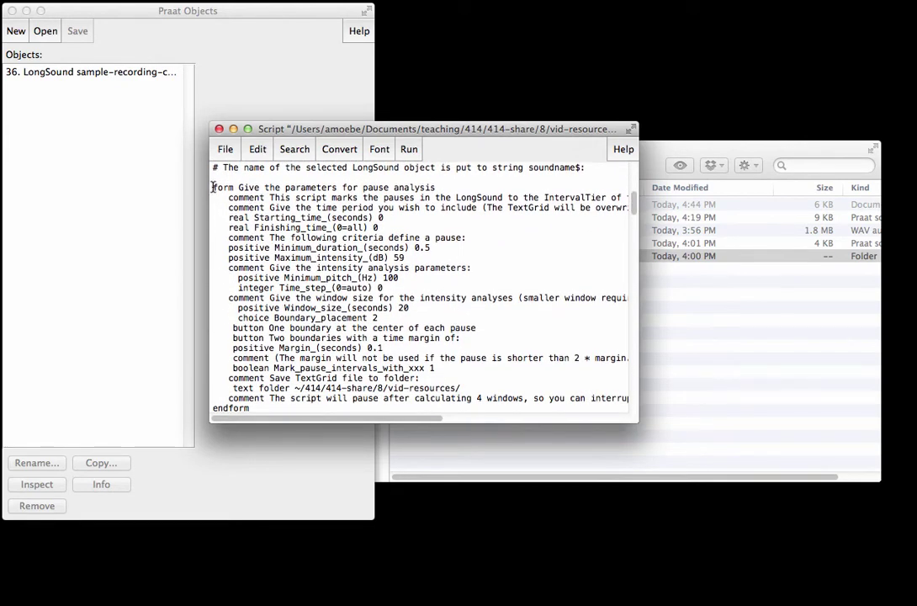
pyautogui.moveTo(214, 186); pyautogui.dragTo(302, 409)
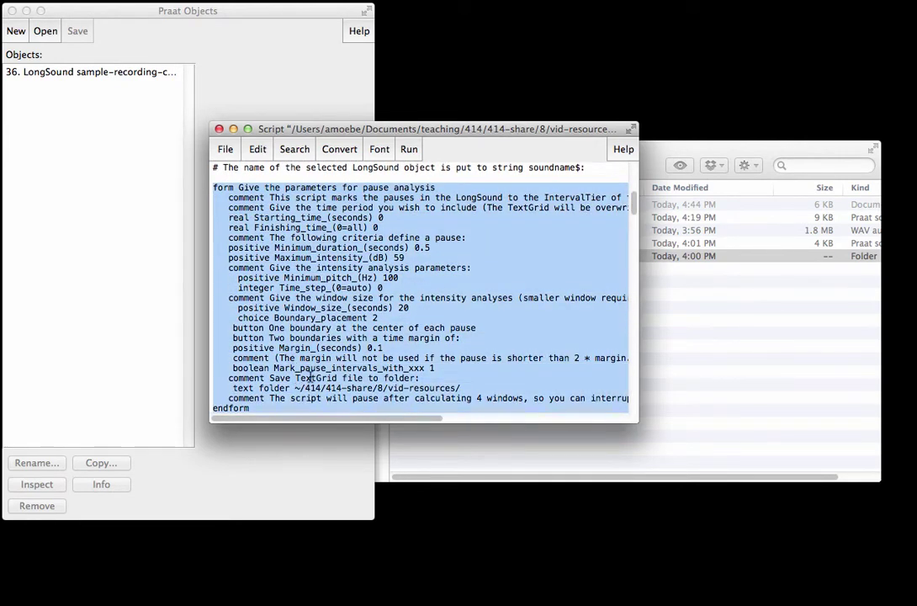
pyautogui.scroll(-1, 328, 348)
pyautogui.scroll(-1, 328, 349)
pyautogui.click(311, 376)
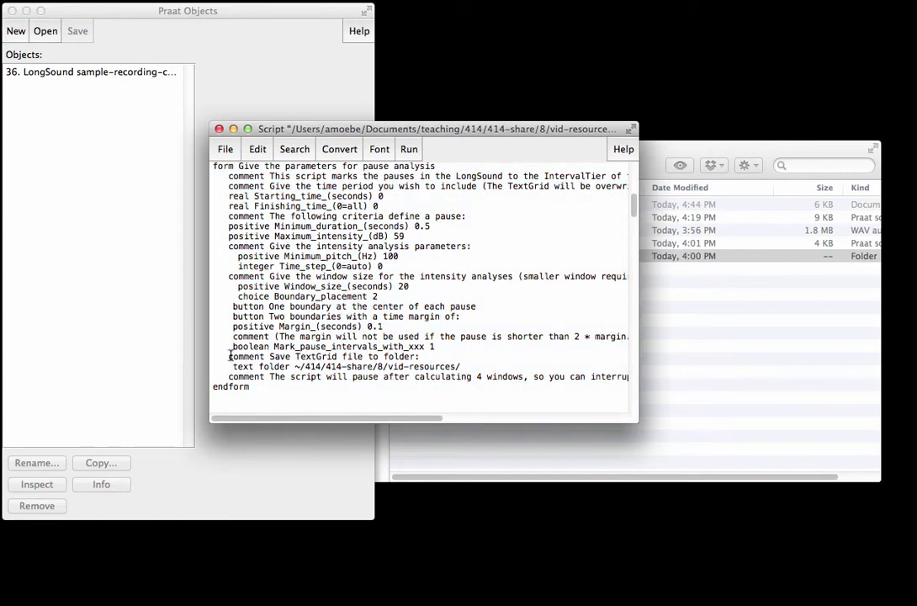
pyautogui.moveTo(224, 357); pyautogui.dragTo(476, 380)
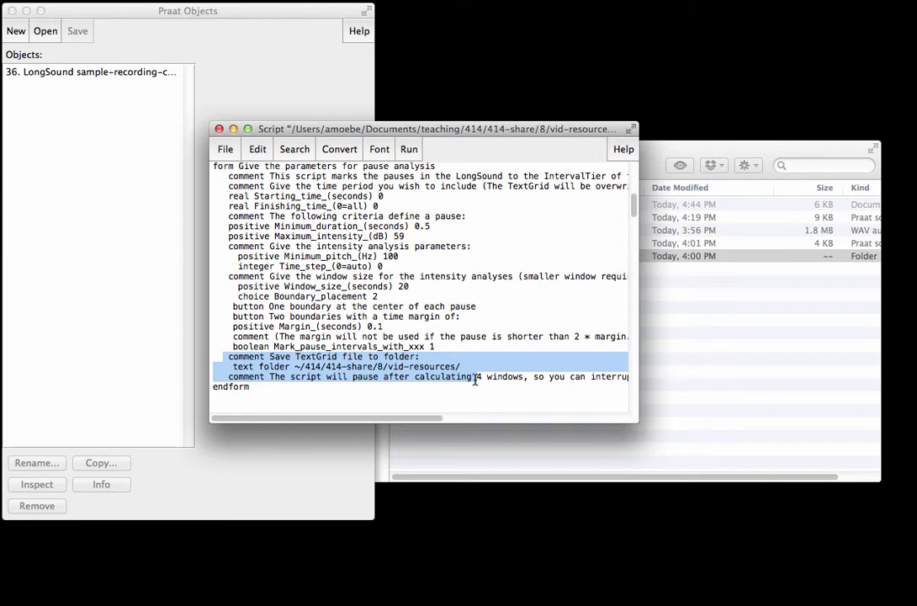
pyautogui.click(319, 366)
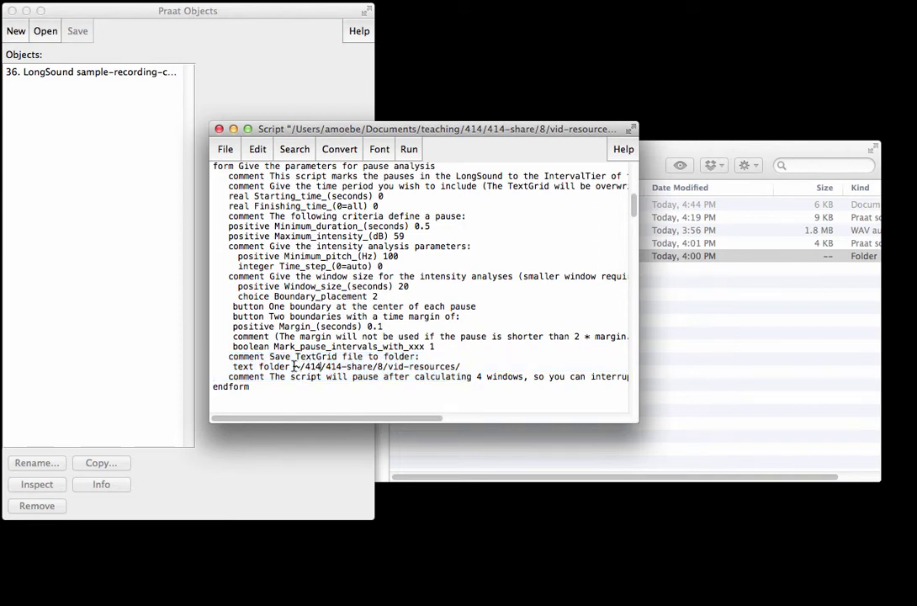
pyautogui.moveTo(296, 366); pyautogui.dragTo(469, 367)
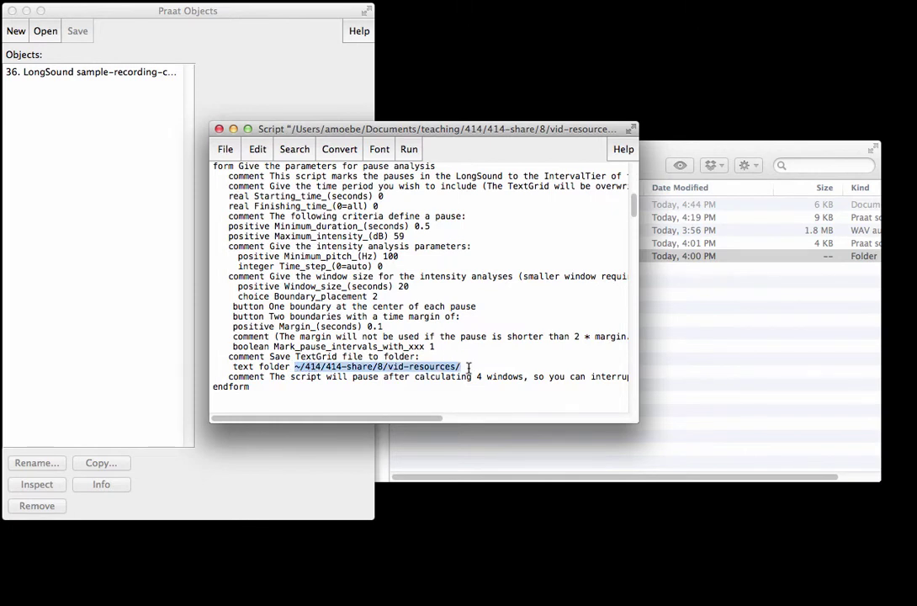
pyautogui.click(469, 367)
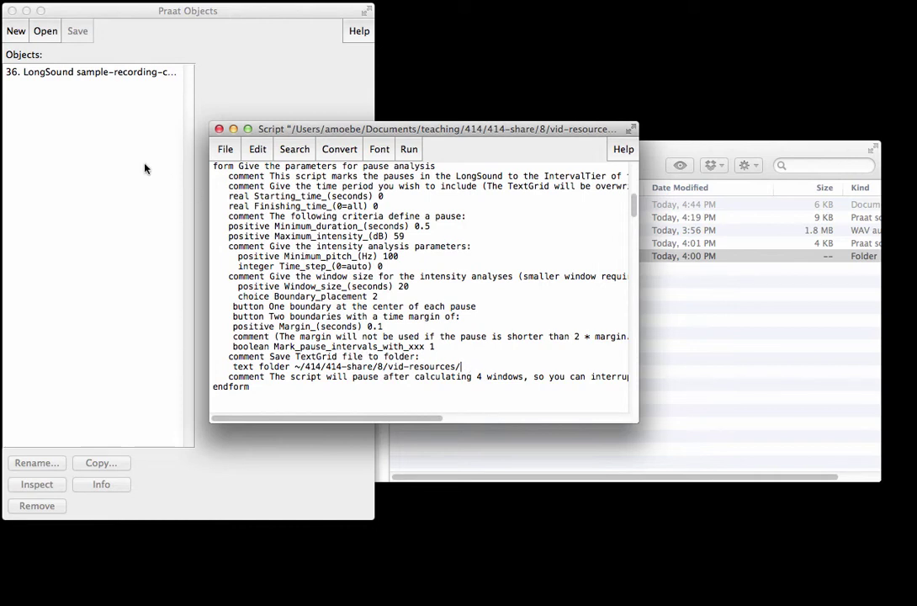
# Step: Run mark_pauses.praat on the selected LongSound, keeping 'Two boundaries with a time margin'
pyautogui.click(114, 81)
pyautogui.click(114, 73)
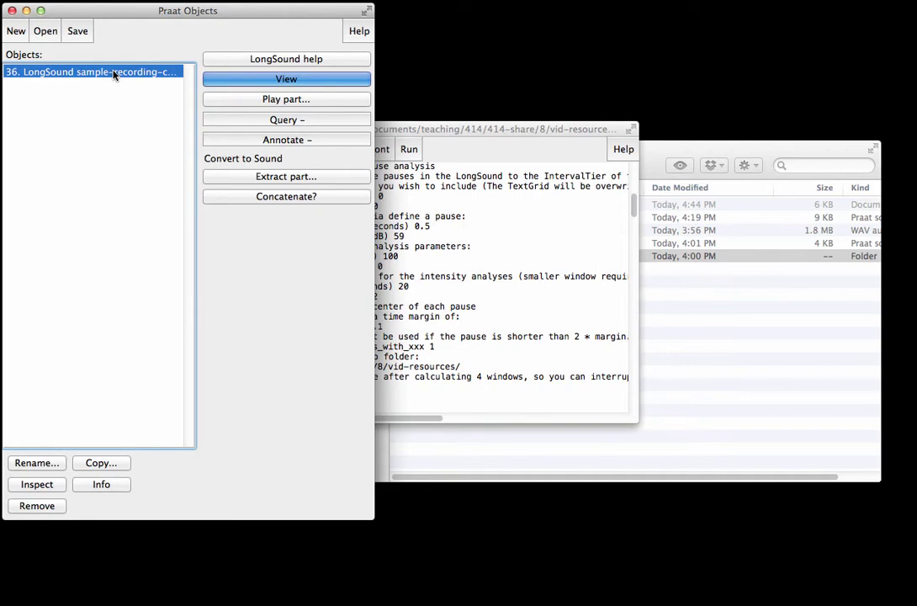
pyautogui.click(445, 234)
pyautogui.click(409, 149)
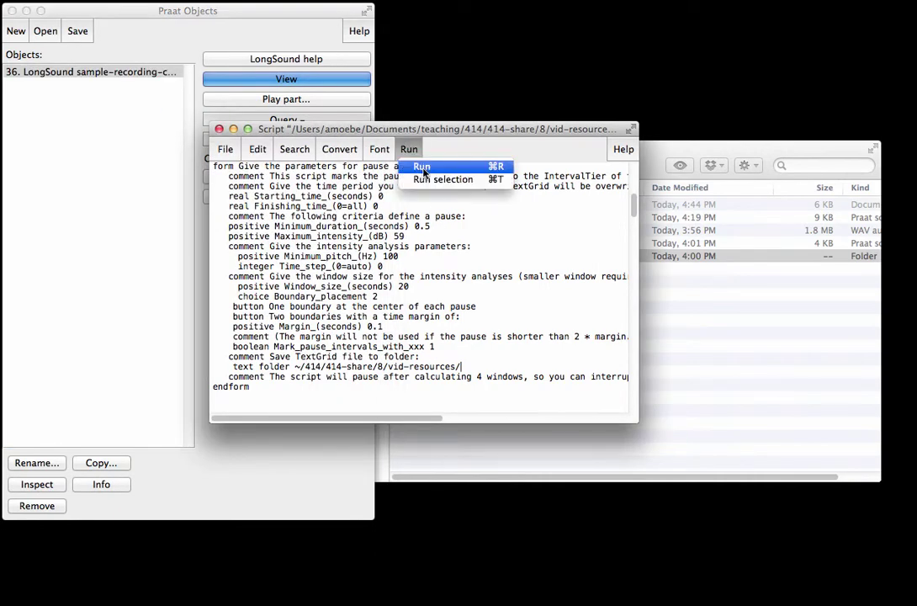
pyautogui.click(424, 168)
pyautogui.moveTo(282, 126); pyautogui.dragTo(557, 44)
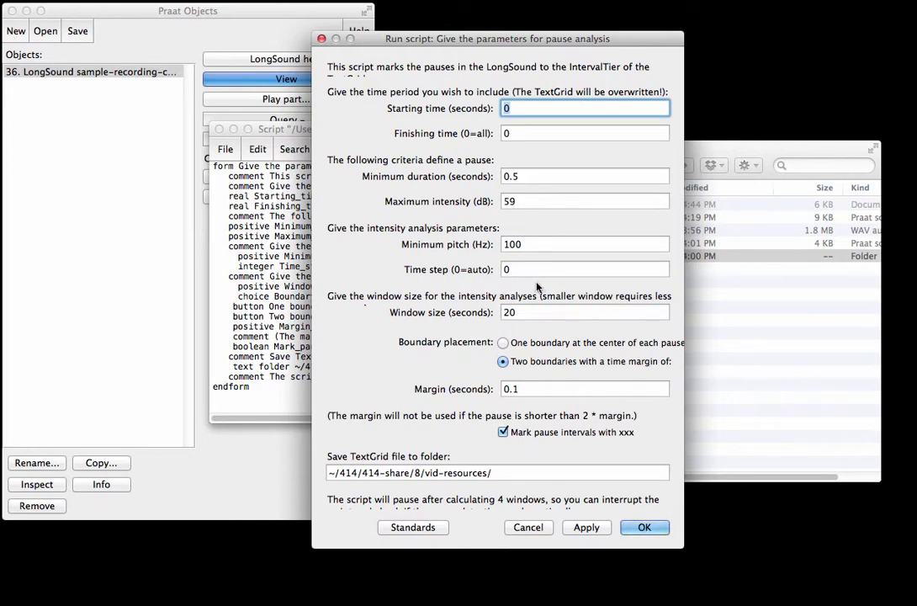
pyautogui.click(502, 345)
pyautogui.click(502, 362)
# Step: Run the pause marking, check the saved TextGrid file, and select it with the LongSound
pyautogui.click(645, 529)
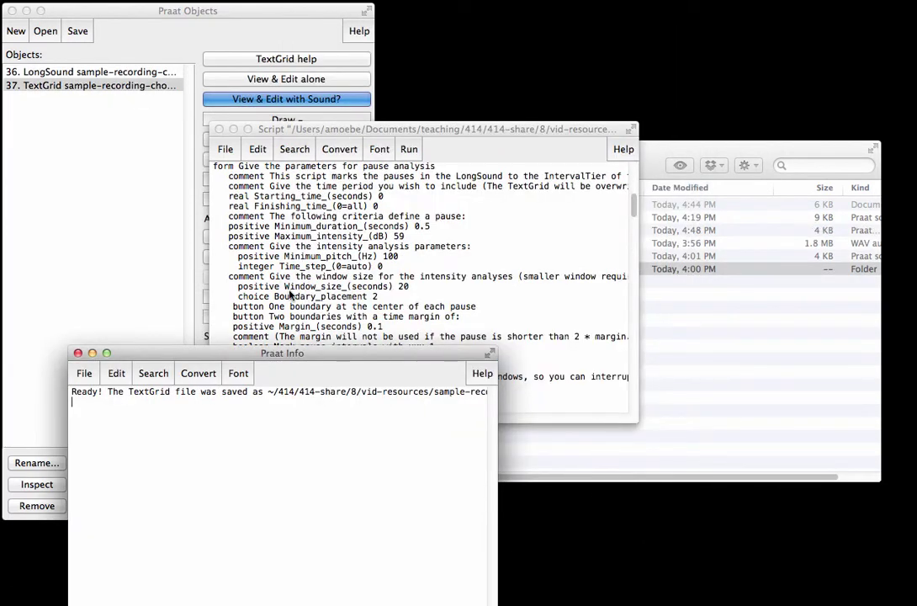
pyautogui.click(665, 306)
pyautogui.click(497, 231)
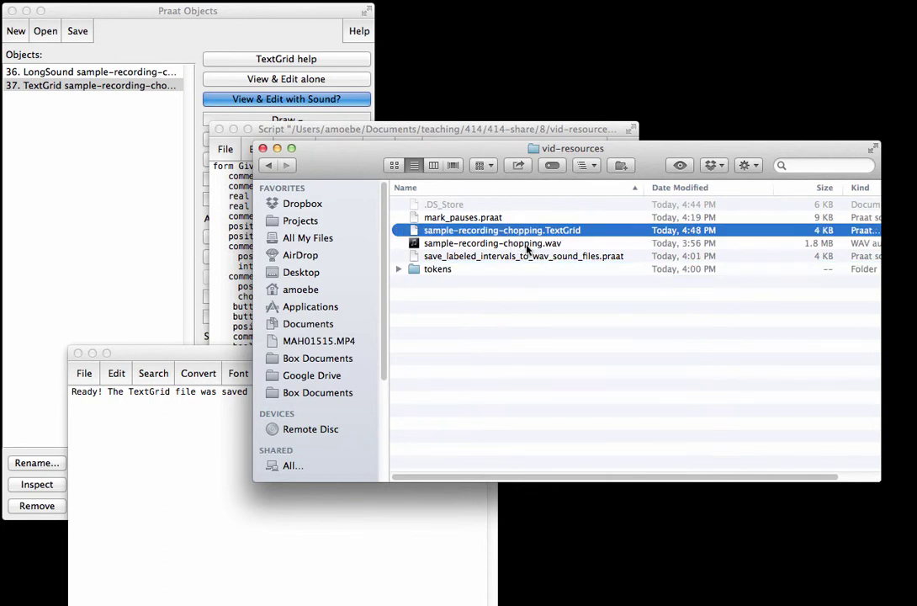
pyautogui.click(90, 104)
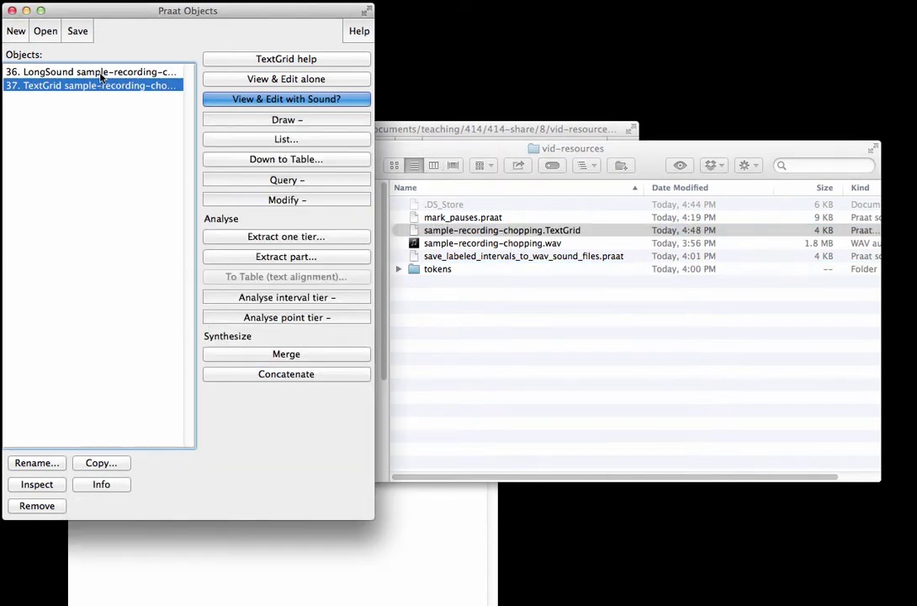
pyautogui.keyDown('shift'); pyautogui.click(86, 73); pyautogui.keyUp('shift')
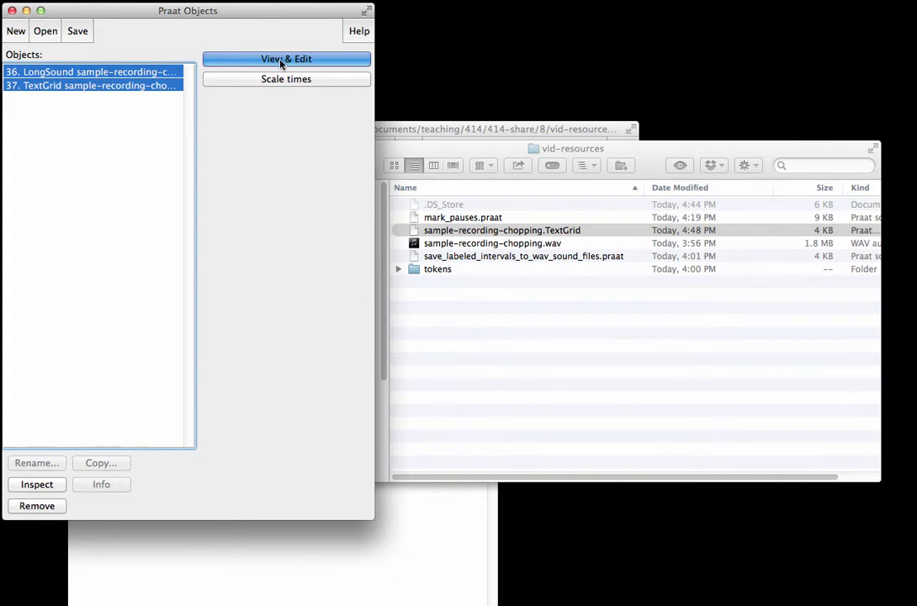
# Step: Open the LongSound and TextGrid editor and move the second interval's end to 3.37 s
pyautogui.click(281, 60)
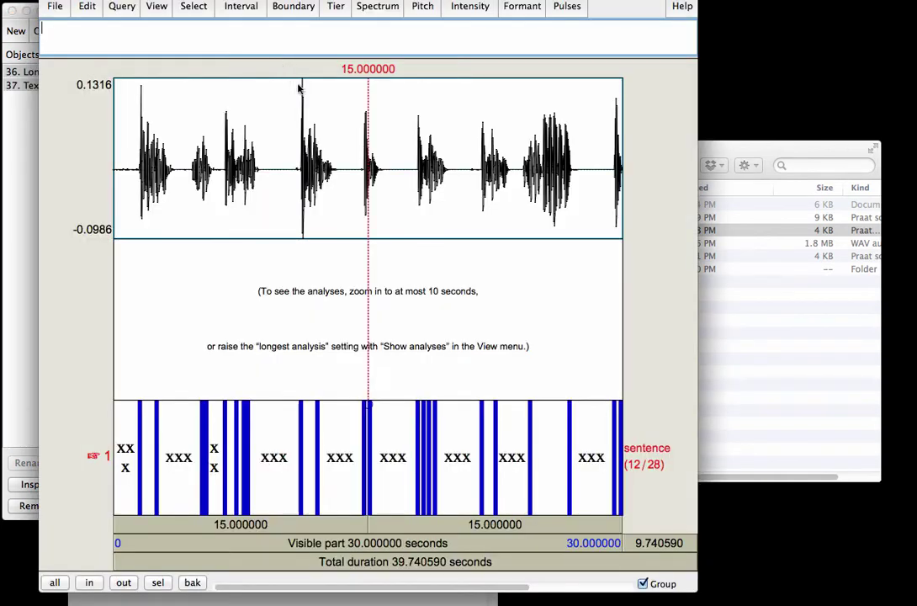
pyautogui.click(128, 432)
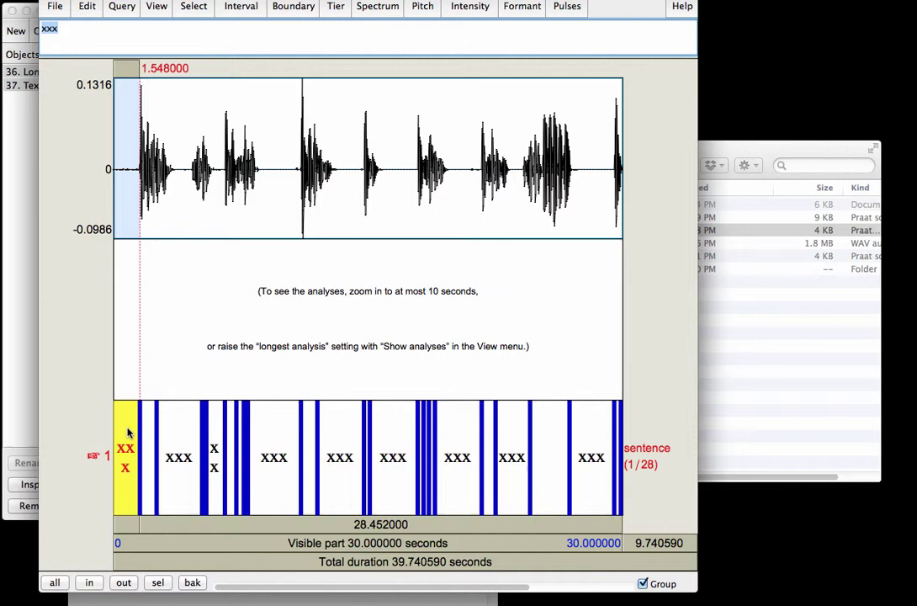
pyautogui.press('super+n')
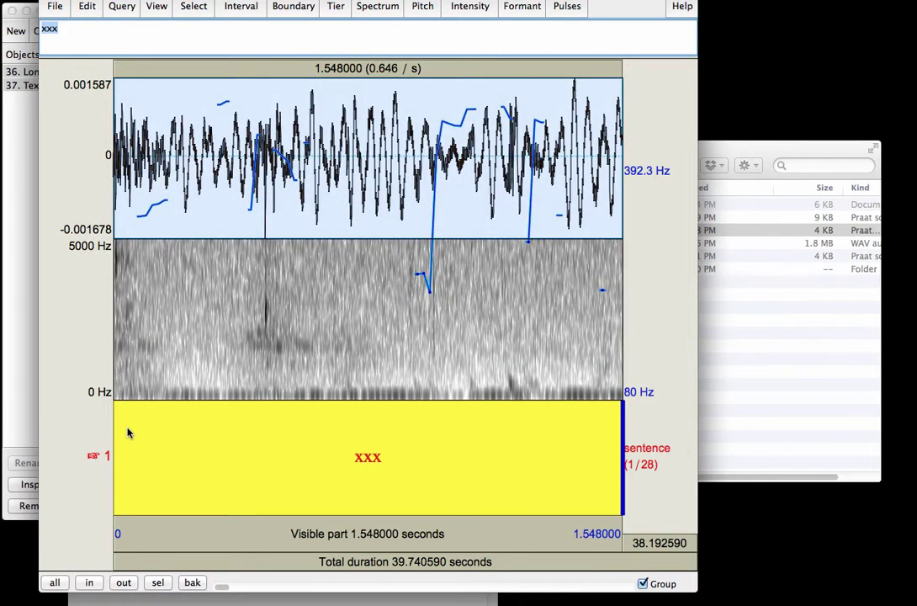
pyautogui.press('super+o')
pyautogui.press('super+o')
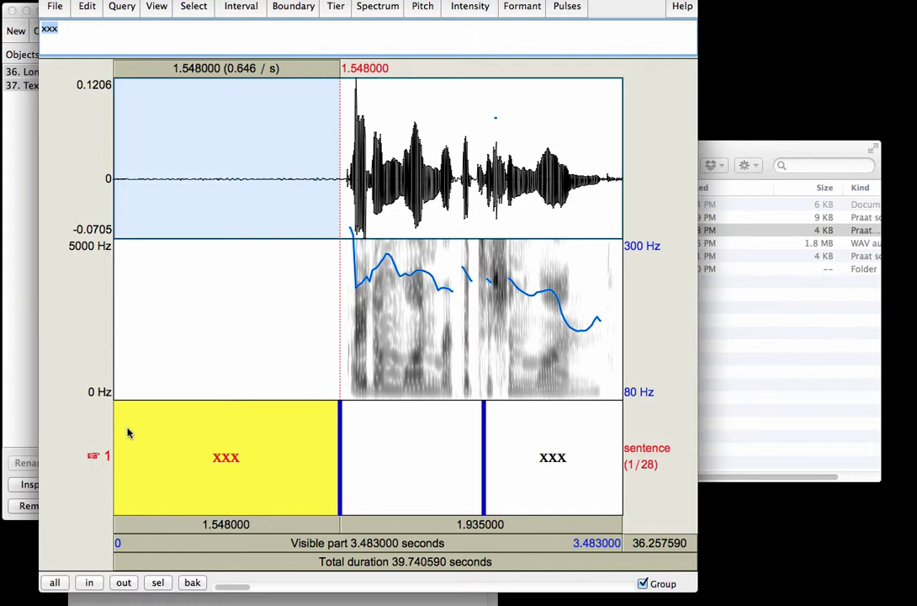
pyautogui.hotkey('alt', 'Right')
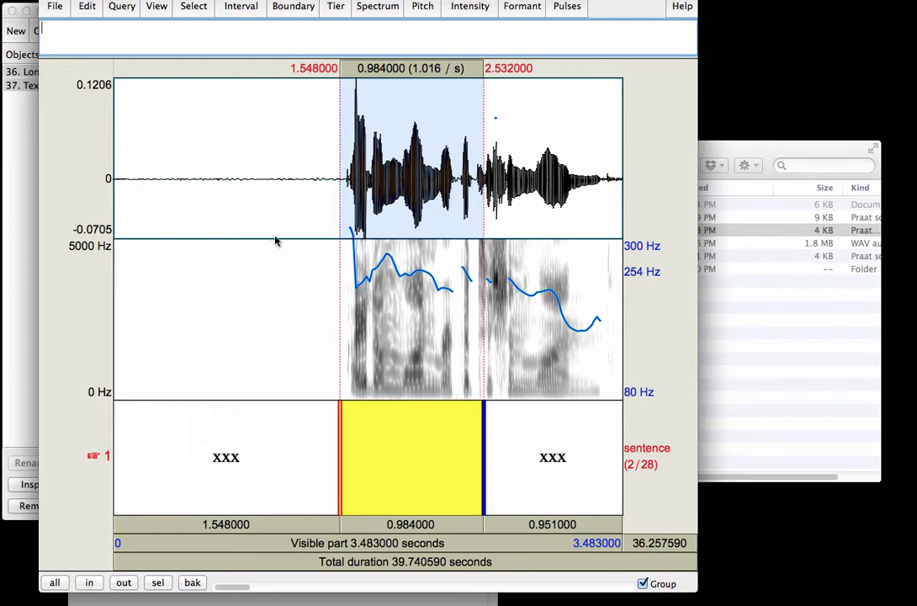
pyautogui.moveTo(483, 177); pyautogui.dragTo(620, 234)
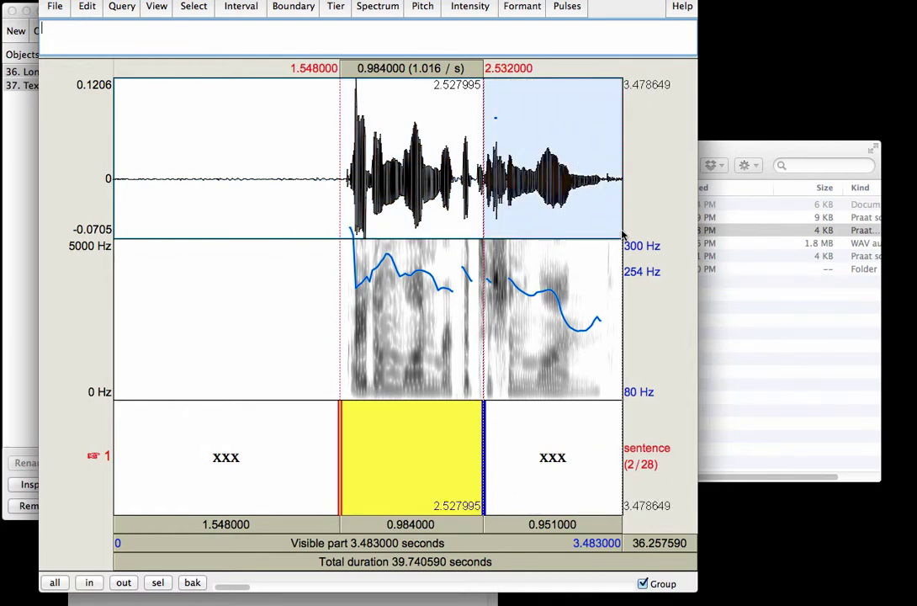
pyautogui.click(450, 430)
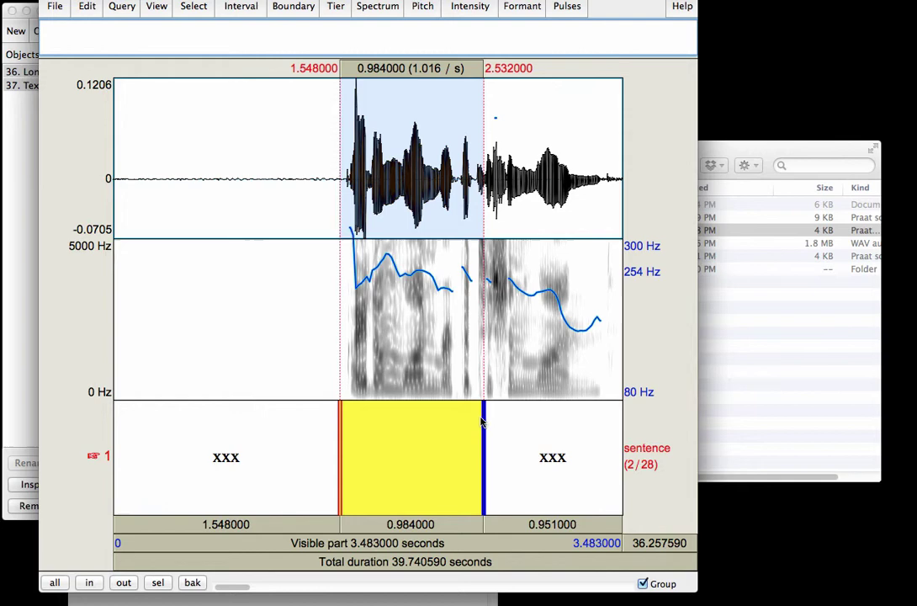
pyautogui.moveTo(484, 431); pyautogui.dragTo(606, 437)
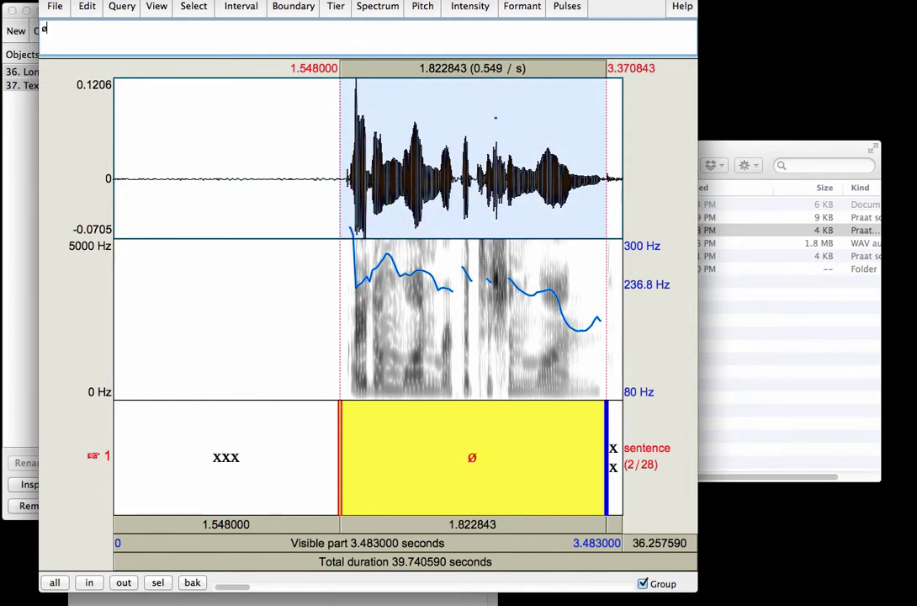
# Step: Step ahead to the tenth interval and move its end boundary to about 12.94 s
pyautogui.press('super+o')
pyautogui.press('super+o')
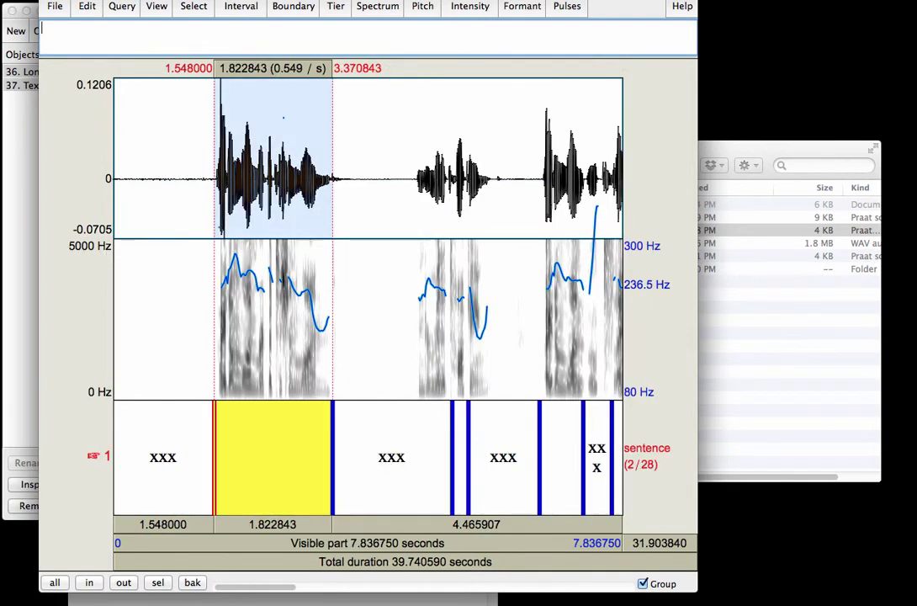
pyautogui.hotkey('alt', 'Right')
pyautogui.hotkey('alt', 'Right')
pyautogui.hotkey('alt', 'Left')
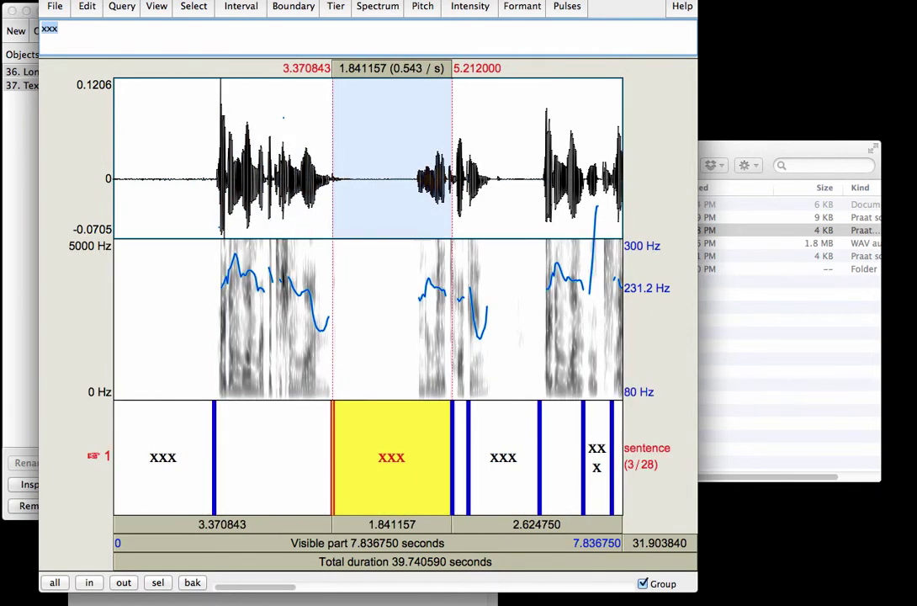
pyautogui.hotkey('alt', 'Right')
pyautogui.hotkey('alt', 'Right')
pyautogui.hotkey('alt', 'Right')
pyautogui.hotkey('alt', 'Right')
pyautogui.hotkey('alt', 'Right')
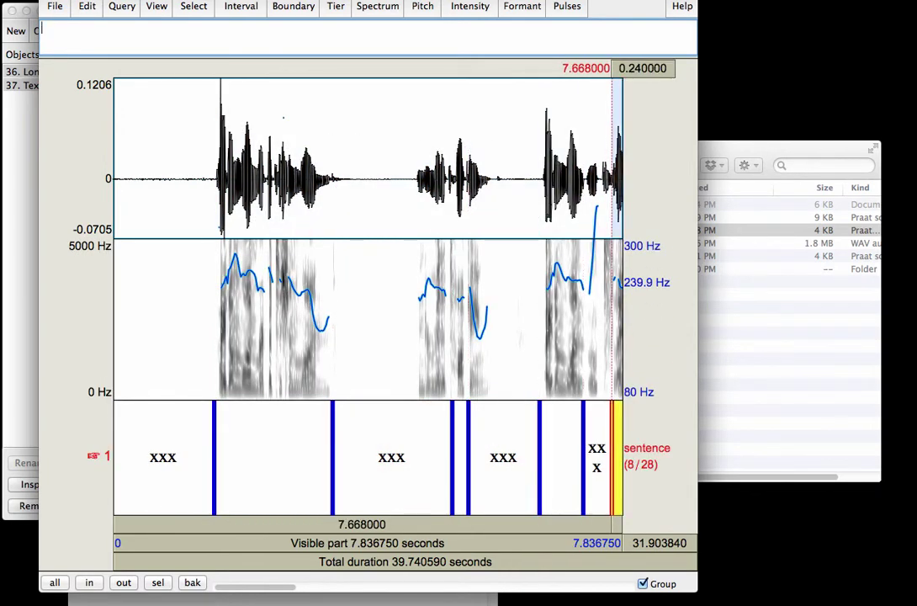
pyautogui.hotkey('alt', 'Left')
pyautogui.hotkey('alt', 'Left')
pyautogui.hotkey('alt', 'Left')
pyautogui.hotkey('alt', 'Left')
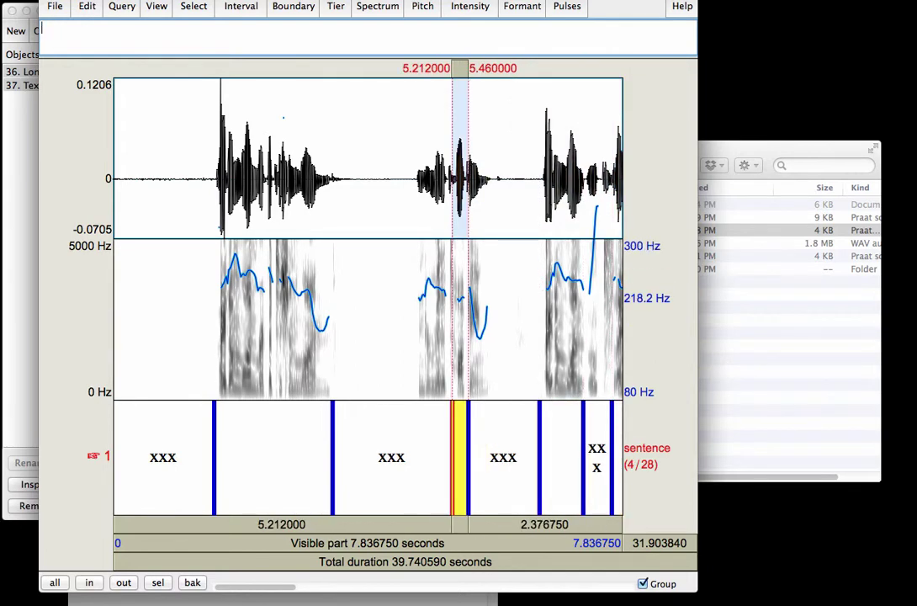
pyautogui.hotkey('alt', 'Right')
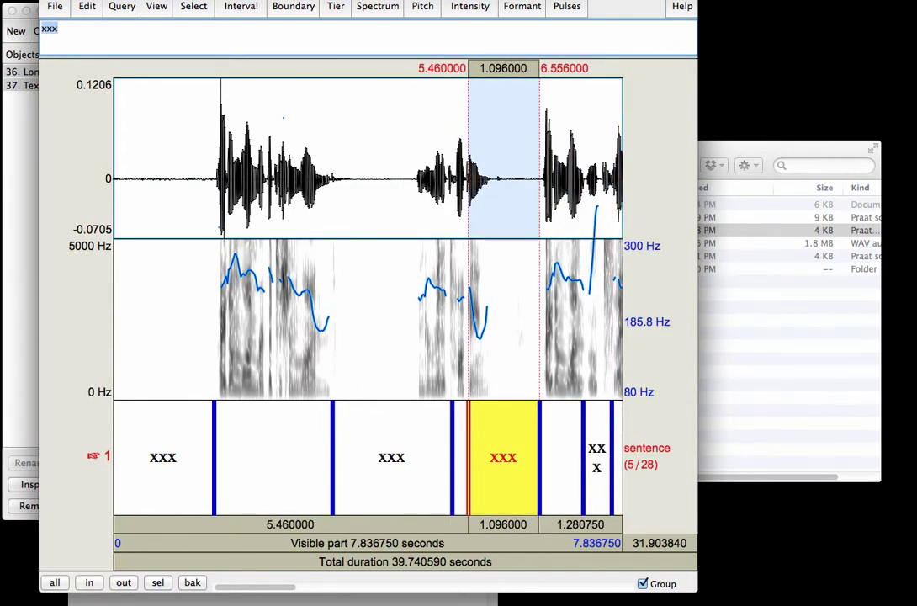
pyautogui.hotkey('alt', 'Right')
pyautogui.hotkey('alt', 'Right')
pyautogui.hotkey('alt', 'Right')
pyautogui.hotkey('alt', 'Right')
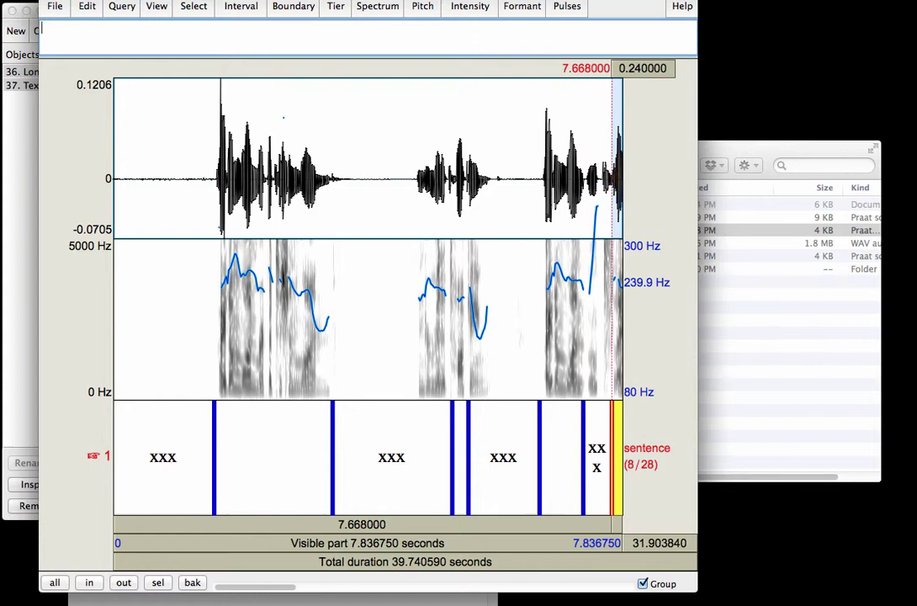
pyautogui.hotkey('alt', 'Right')
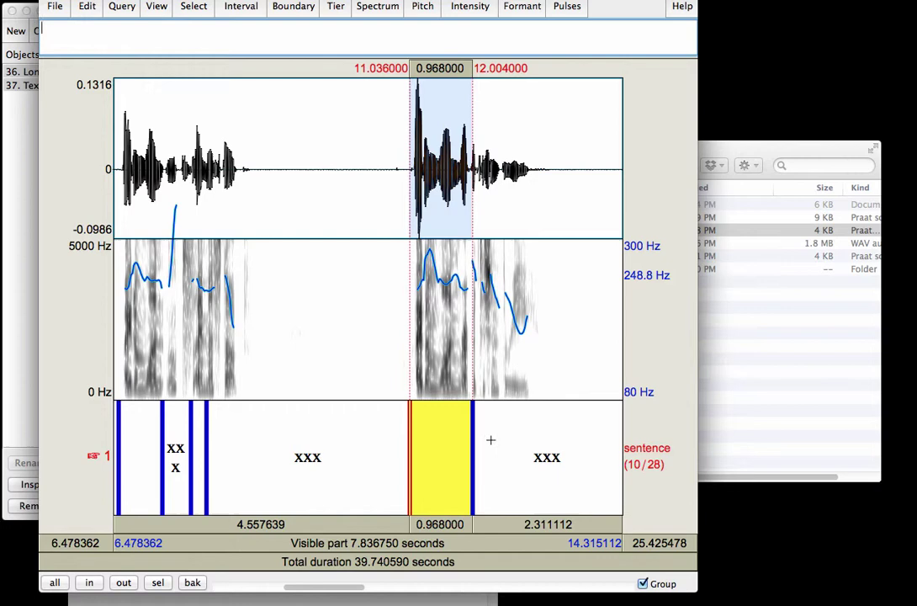
pyautogui.moveTo(476, 430); pyautogui.dragTo(533, 430)
pyautogui.moveTo(491, 352); pyautogui.dragTo(533, 368)
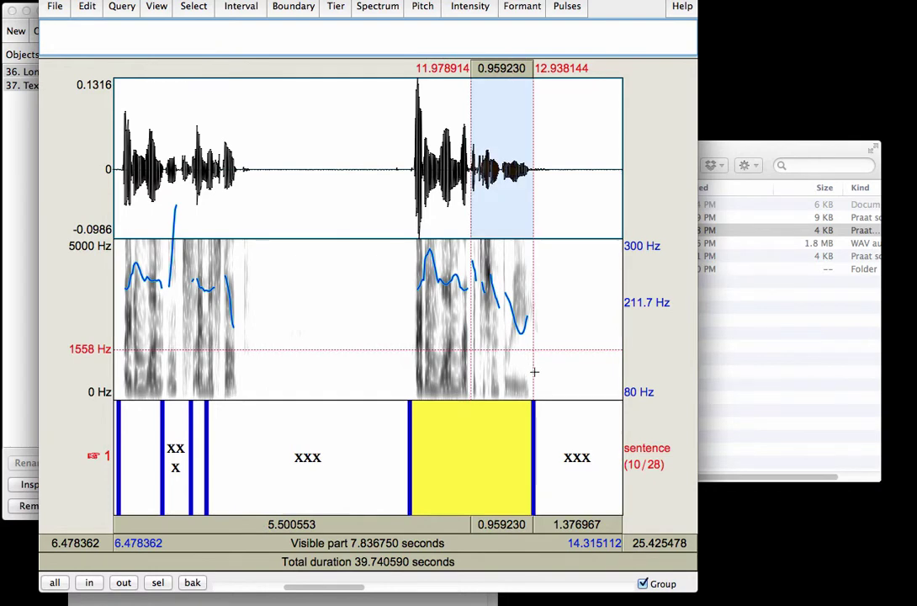
# Step: Close the TextGrid editor and select only the LongSound object
pyautogui.press('super+w')
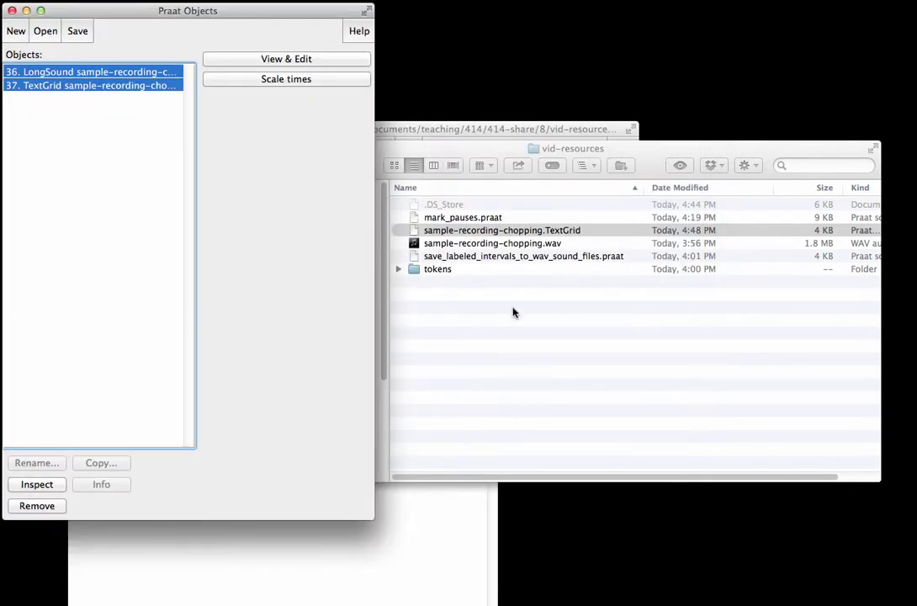
pyautogui.click(129, 165)
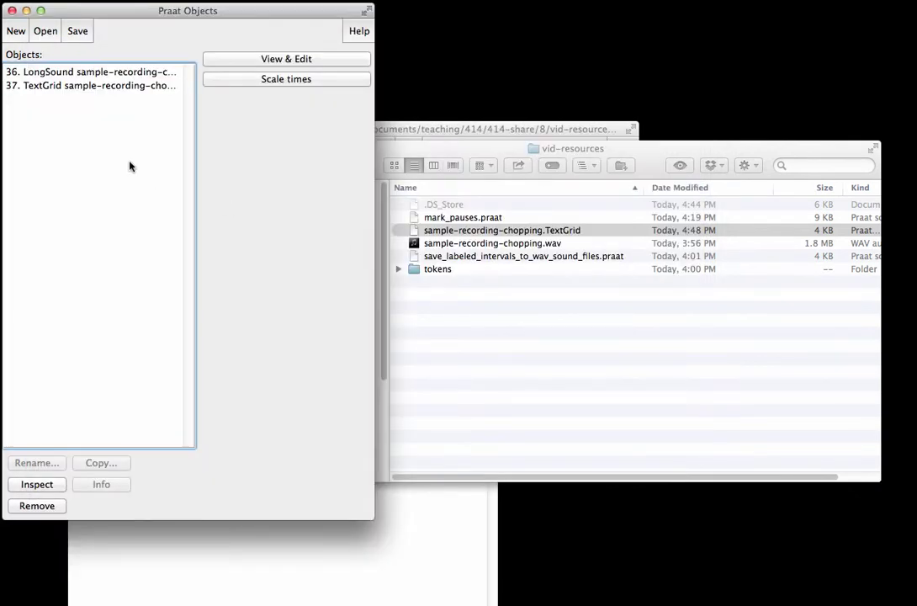
pyautogui.click(131, 76)
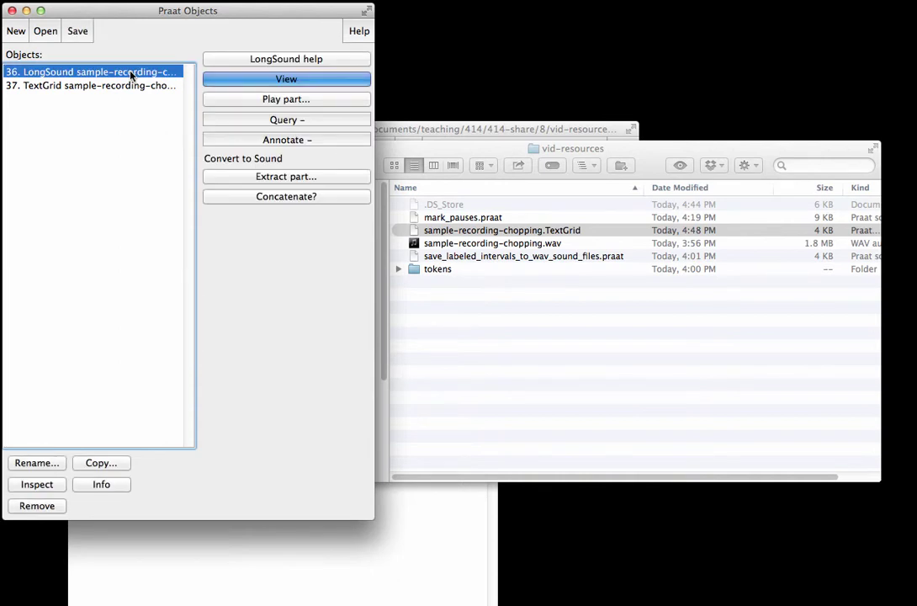
pyautogui.click(438, 552)
pyautogui.click(186, 197)
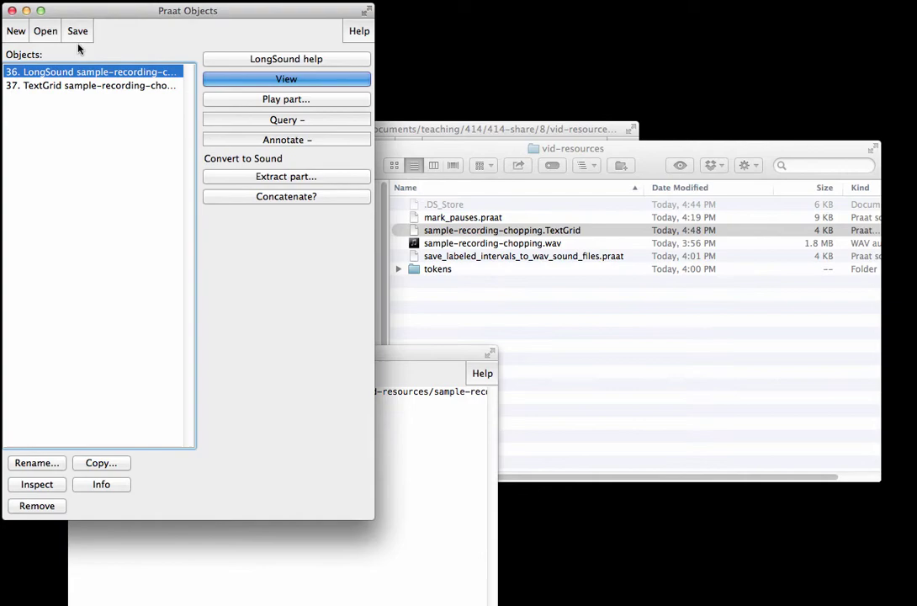
# Step: Rerun mark_pauses.praat with Maximum intensity set to 40 and let it finish
pyautogui.moveTo(454, 127); pyautogui.dragTo(643, 104)
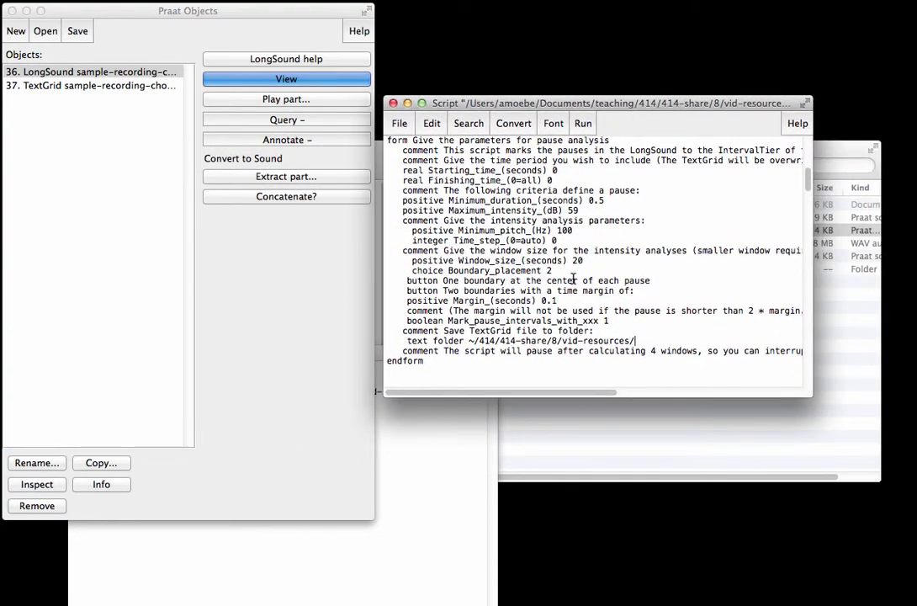
pyautogui.click(583, 123)
pyautogui.click(594, 138)
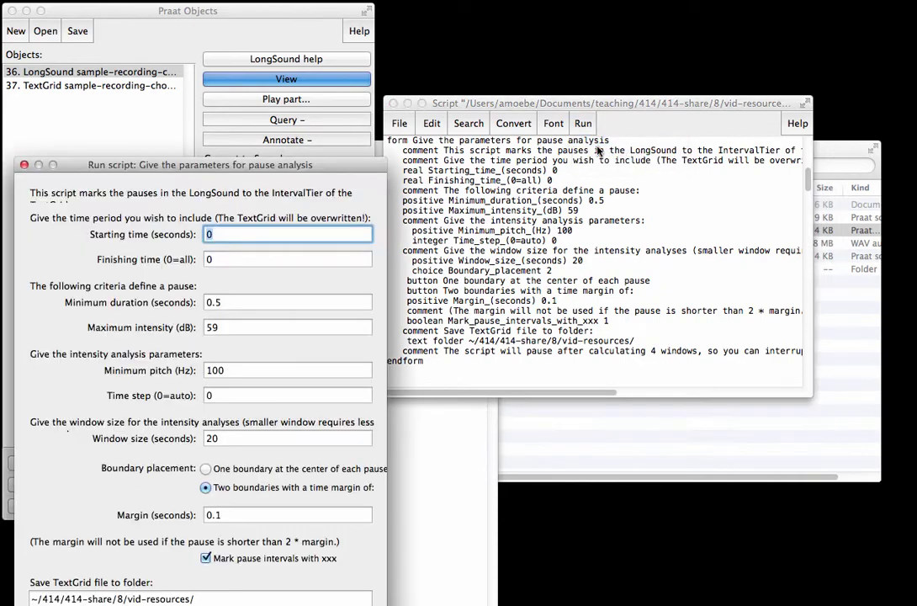
pyautogui.moveTo(278, 164); pyautogui.dragTo(708, 63)
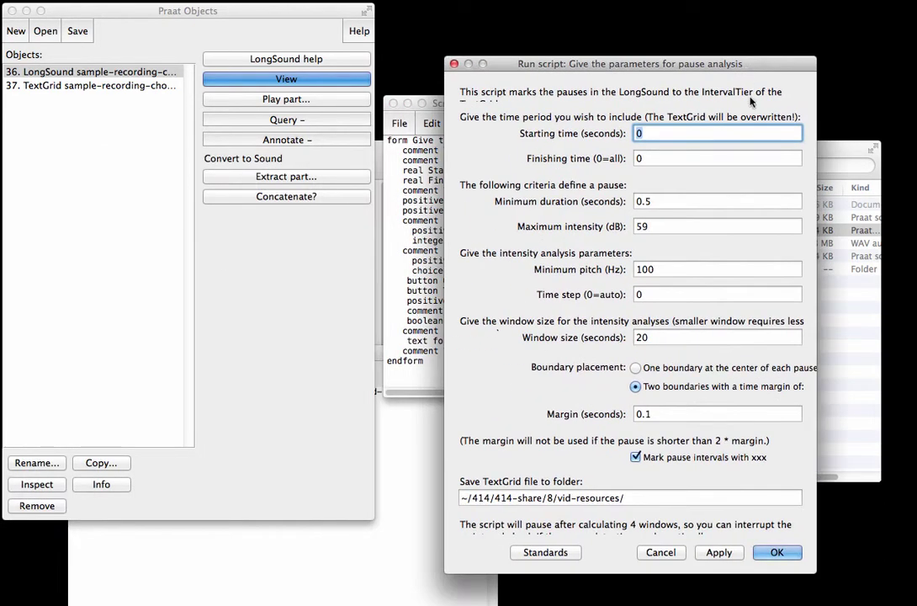
pyautogui.doubleClick(656, 226)
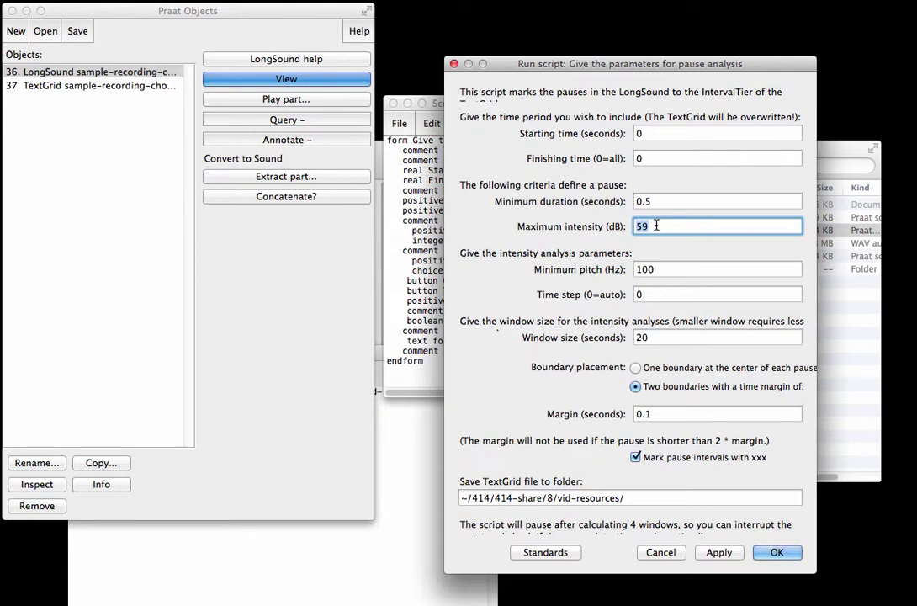
pyautogui.write('40')
pyautogui.press('Return')
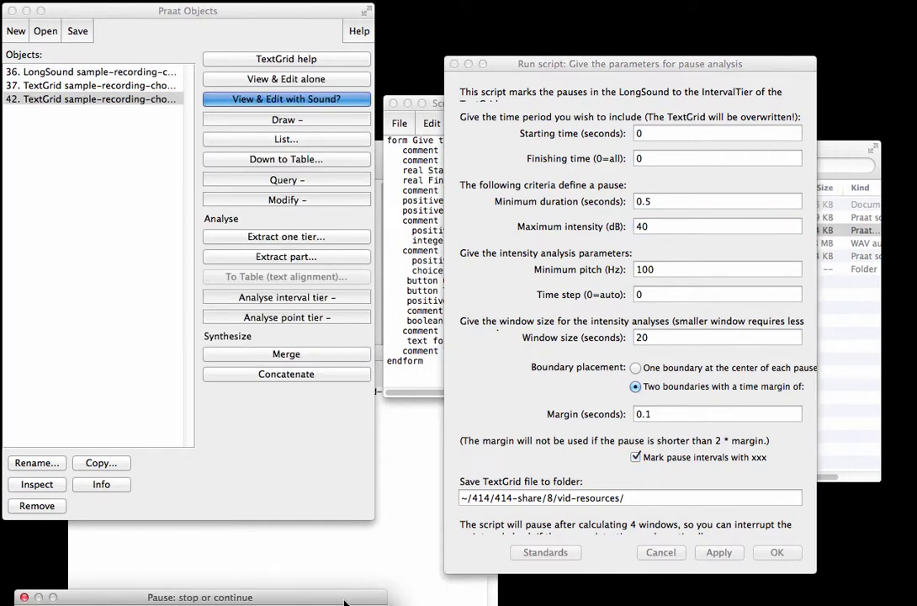
pyautogui.moveTo(344, 603); pyautogui.dragTo(475, 396)
pyautogui.click(413, 449)
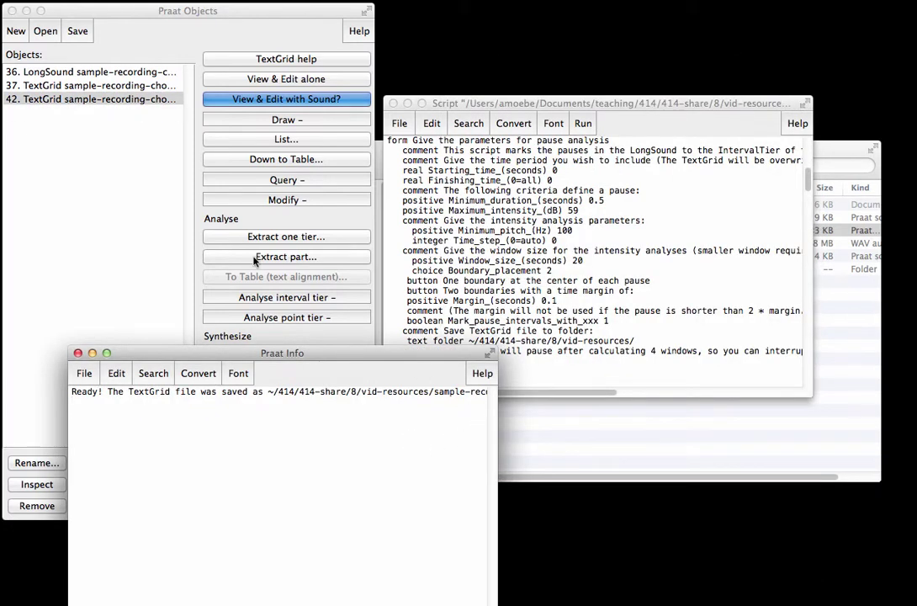
# Step: Check the re-saved TextGrid file, then select the new TextGrid 42 with the LongSound
pyautogui.click(844, 302)
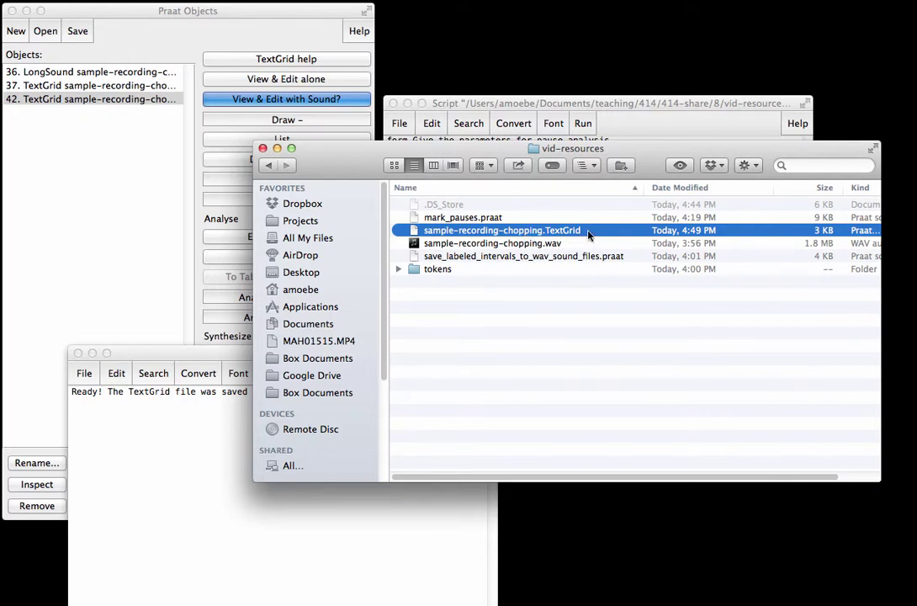
pyautogui.click(73, 104)
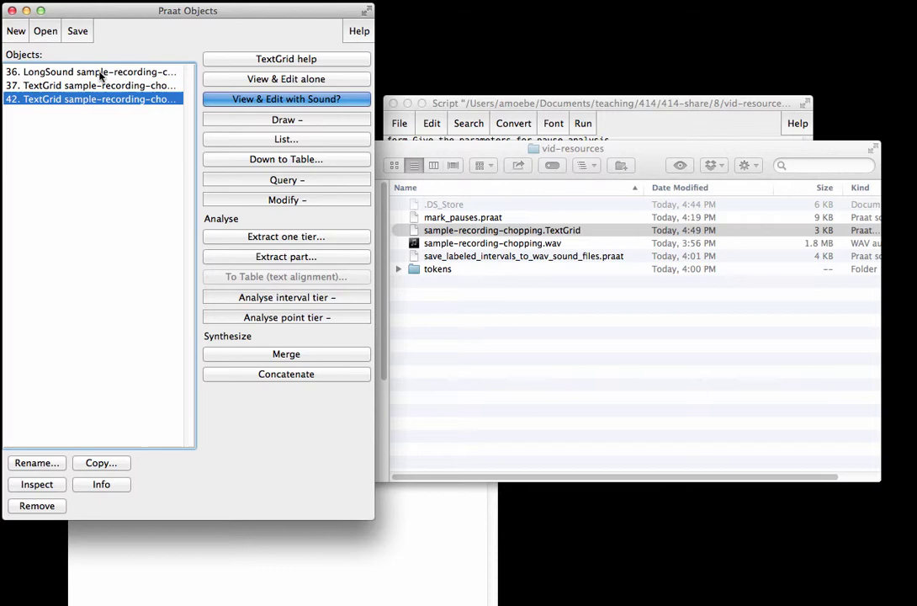
pyautogui.keyDown('shift'); pyautogui.click(103, 74); pyautogui.keyUp('shift')
pyautogui.click(115, 112)
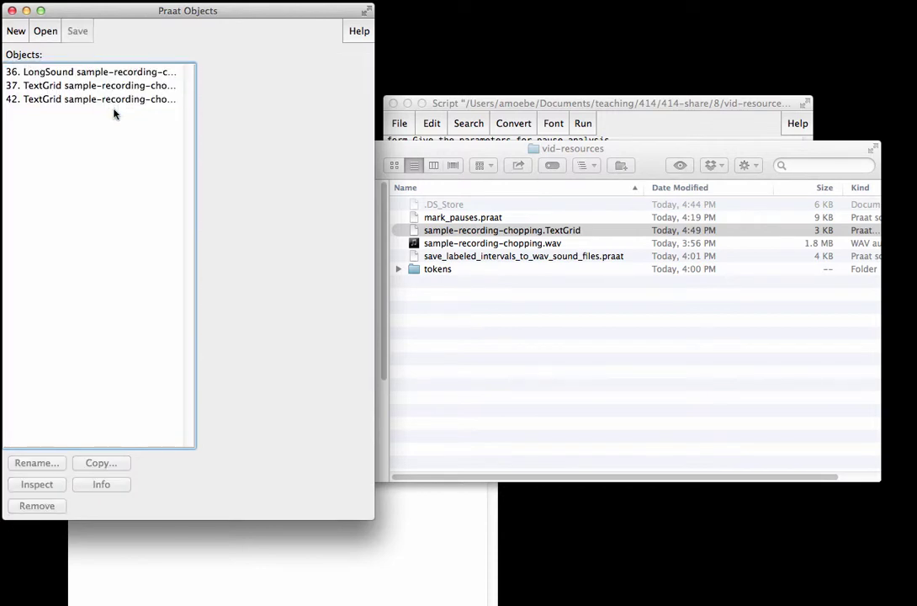
pyautogui.click(118, 101)
pyautogui.keyDown('super'); pyautogui.click(127, 72); pyautogui.keyUp('super')
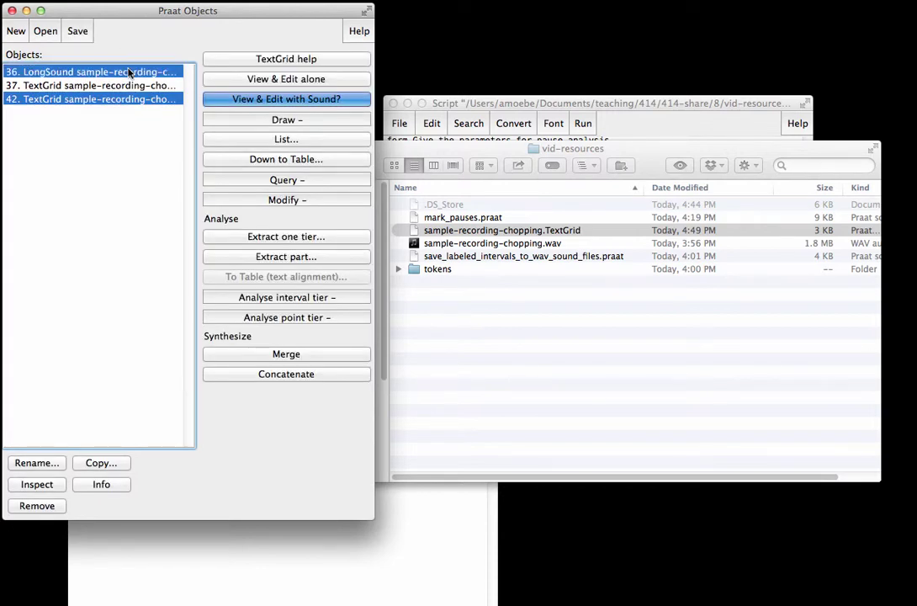
# Step: Open the recording with the new TextGrid and play through the first intervals
pyautogui.click(280, 61)
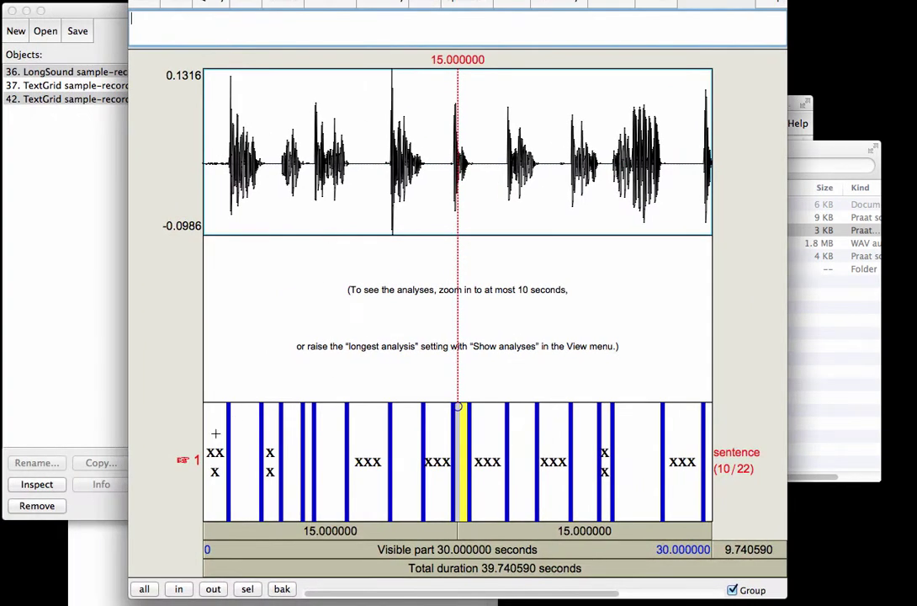
pyautogui.click(215, 434)
pyautogui.press('super+n')
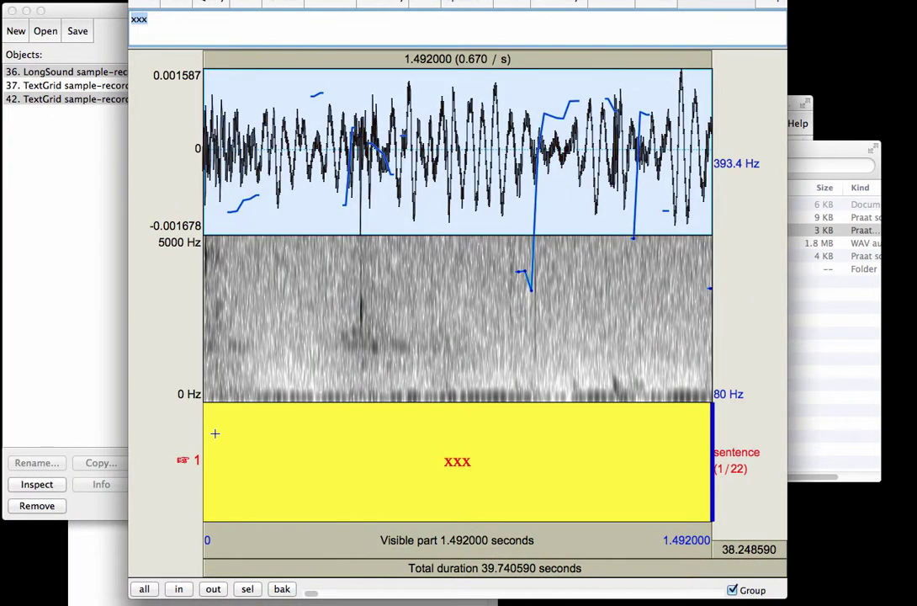
pyautogui.press('super+b')
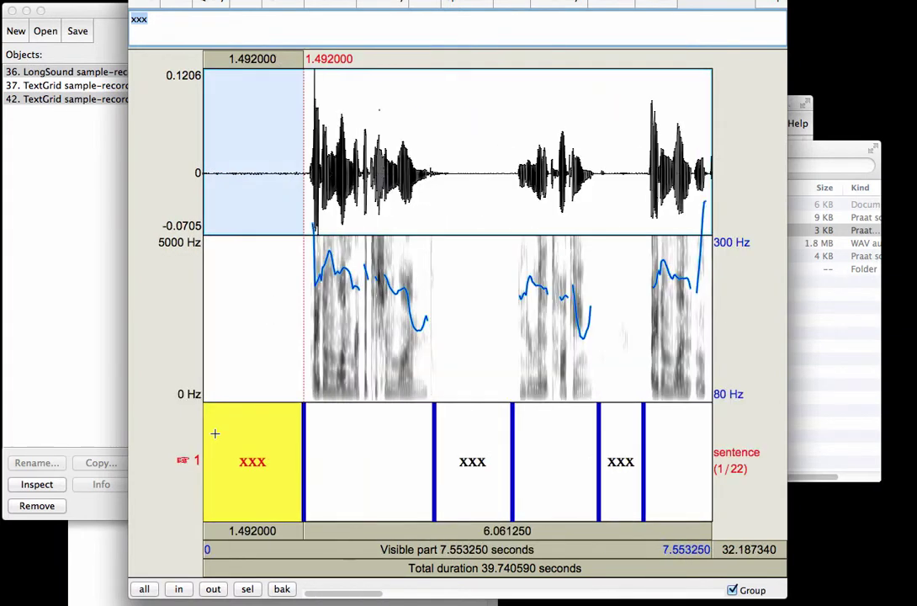
pyautogui.hotkey('alt', 'Right')
pyautogui.press('Tab')
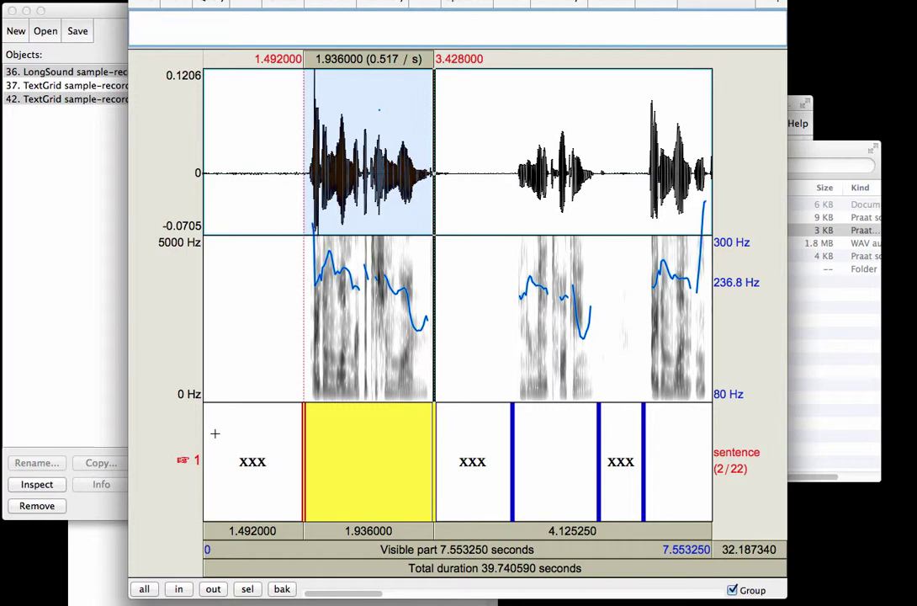
# Step: Remove the boundary splitting the speech in interval 4
pyautogui.hotkey('alt', 'Right')
pyautogui.hotkey('alt', 'Right')
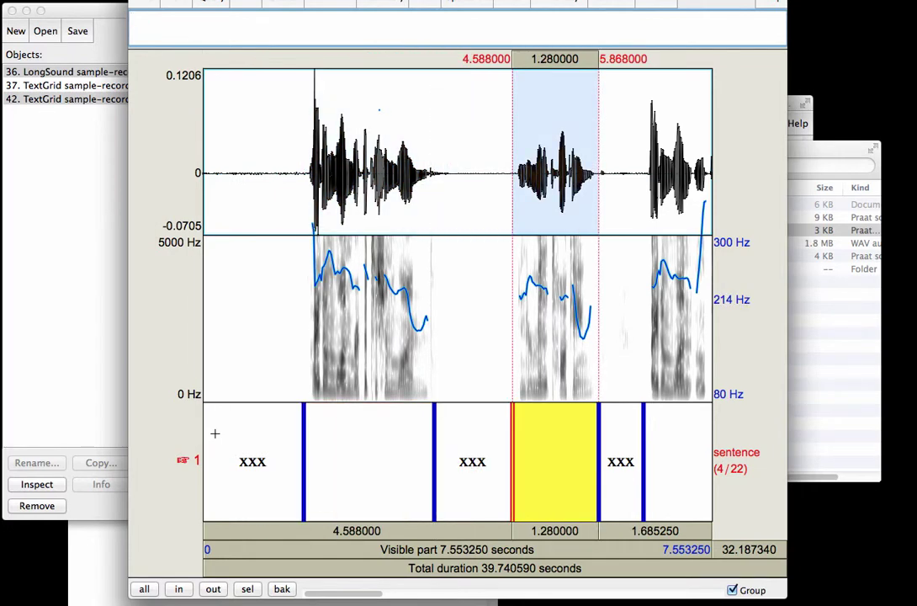
pyautogui.hotkey('alt', 'Right')
pyautogui.hotkey('alt', 'Right')
pyautogui.hotkey('alt', 'Left')
pyautogui.hotkey('alt', 'Left')
pyautogui.hotkey('alt', 'Right')
pyautogui.hotkey('alt', 'Left')
pyautogui.press('Tab')
pyautogui.hotkey('alt', 'BackSpace')
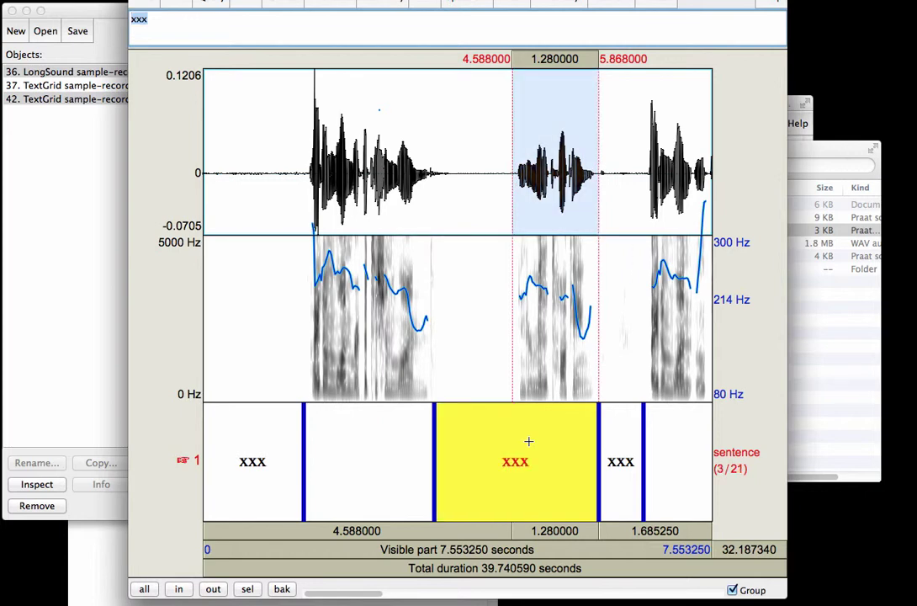
# Step: Remove the boundary at the next interval's left edge, merging it into the xxx interval
pyautogui.click(529, 441)
pyautogui.hotkey('alt', 'Right')
pyautogui.hotkey('alt', 'Right')
pyautogui.hotkey('alt', 'Right')
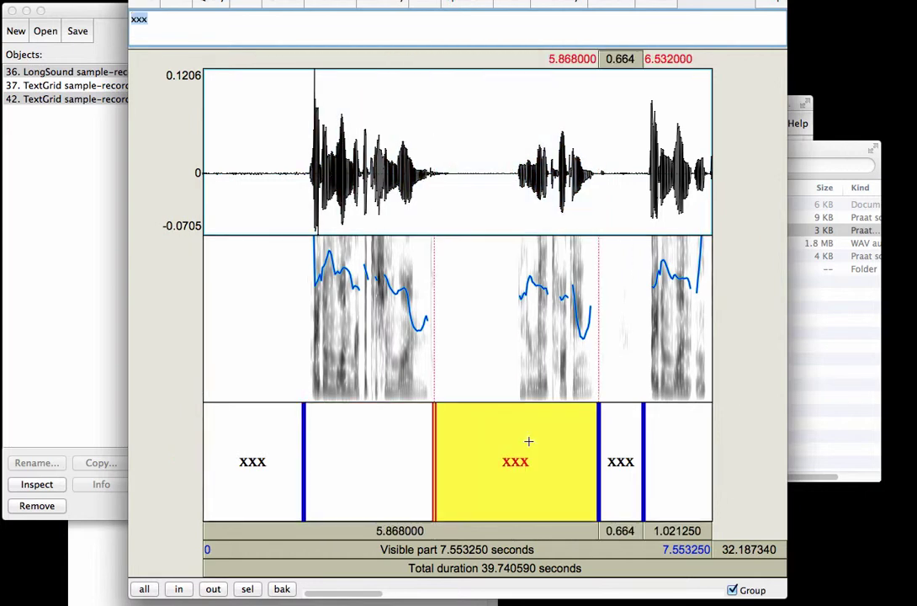
pyautogui.hotkey('alt', 'Left')
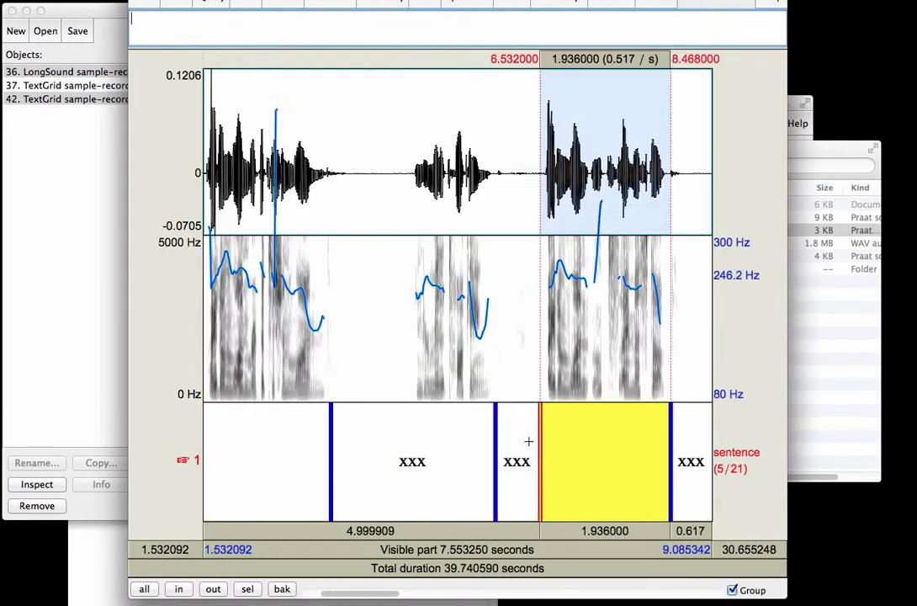
pyautogui.press('Tab')
pyautogui.hotkey('alt', 'BackSpace')
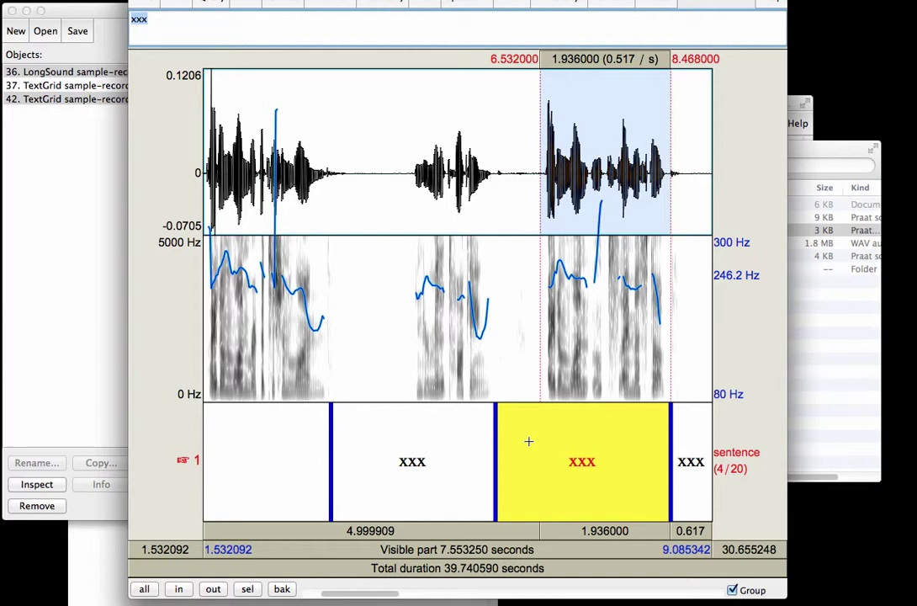
# Step: Zoom out to about 12.86 s and play intervals 6, 8 and 10
pyautogui.press('super+o')
pyautogui.hotkey('alt', 'Right')
pyautogui.hotkey('alt', 'Right')
pyautogui.hotkey('alt', 'Right')
pyautogui.hotkey('alt', 'Left')
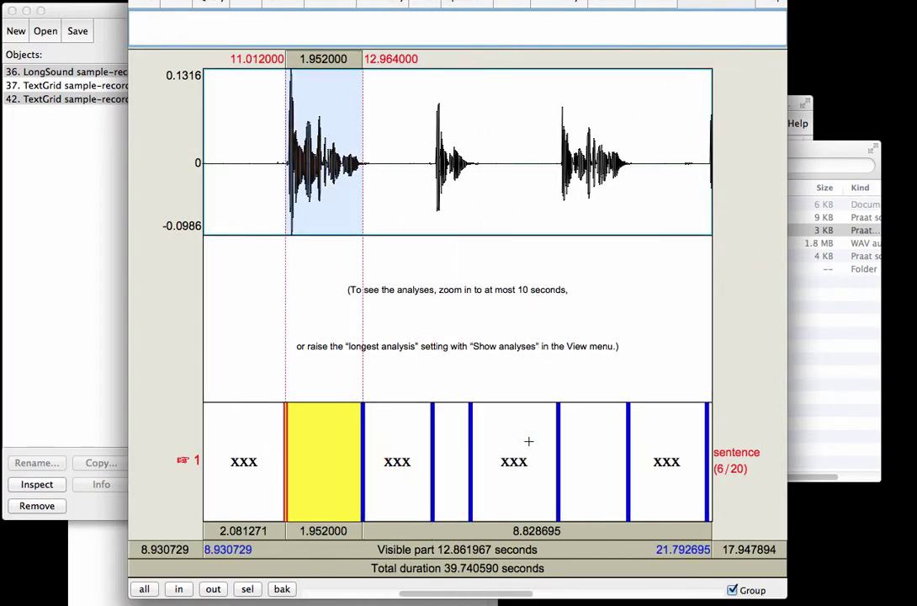
pyautogui.hotkey('alt', 'Right')
pyautogui.hotkey('alt', 'Right')
pyautogui.press('Tab')
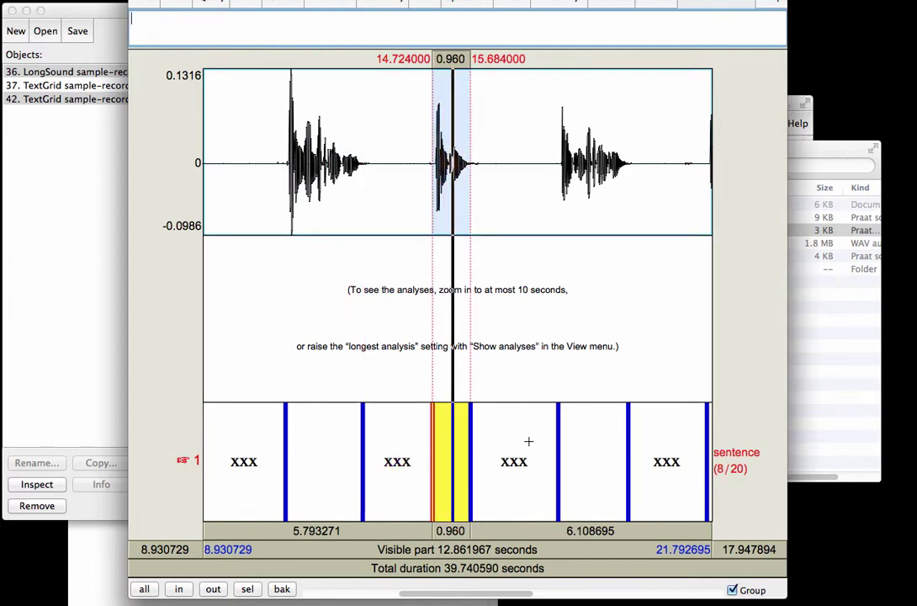
pyautogui.hotkey('alt', 'Left')
pyautogui.hotkey('alt', 'Left')
pyautogui.press('Tab')
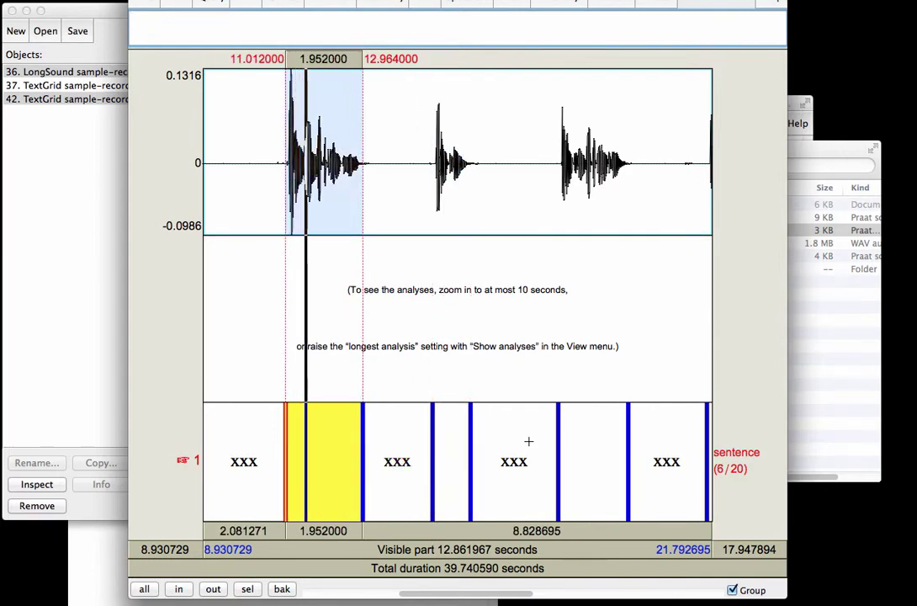
pyautogui.hotkey('alt', 'Right')
pyautogui.hotkey('alt', 'Right')
pyautogui.hotkey('alt', 'Right')
pyautogui.hotkey('alt', 'Right')
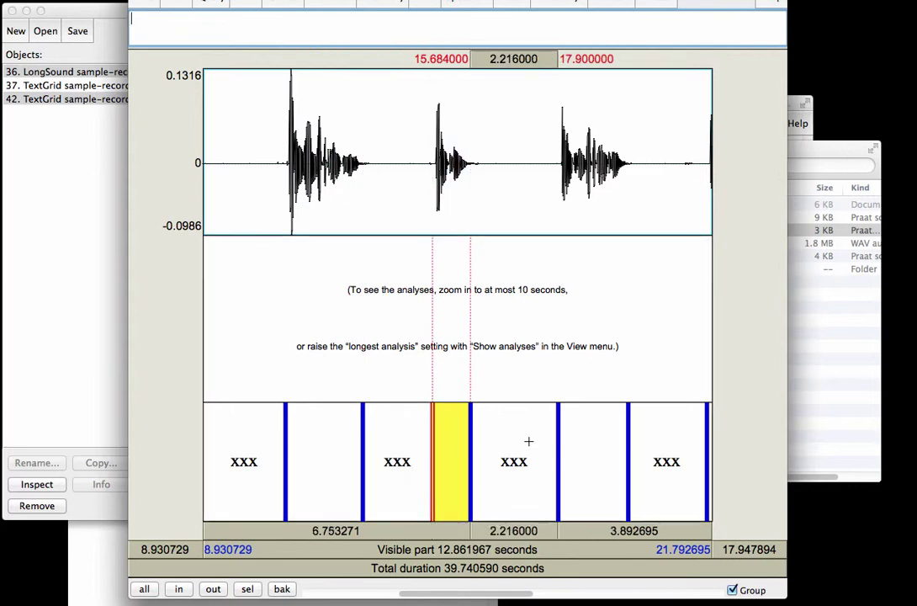
pyautogui.press('Tab')
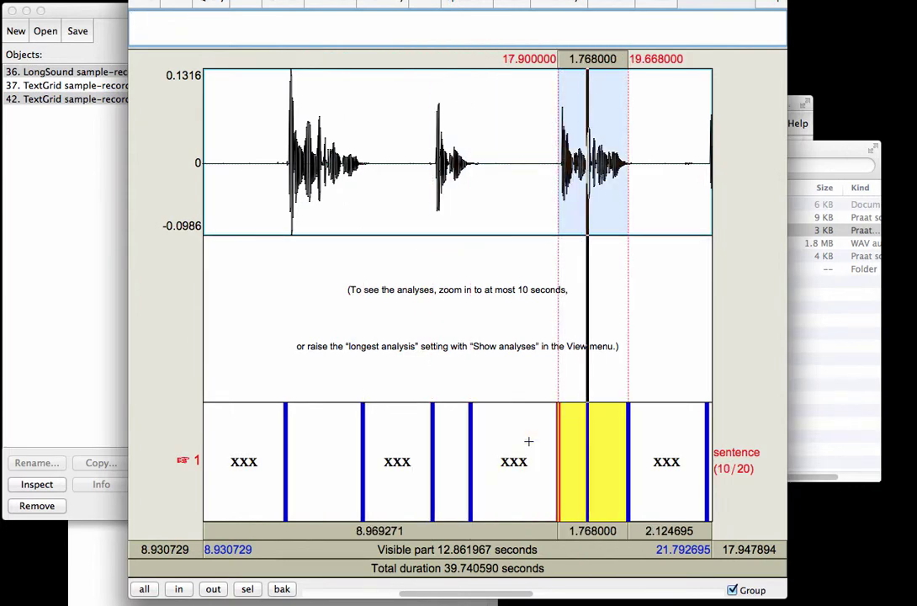
pyautogui.hotkey('alt', 'Right')
pyautogui.hotkey('alt', 'Right')
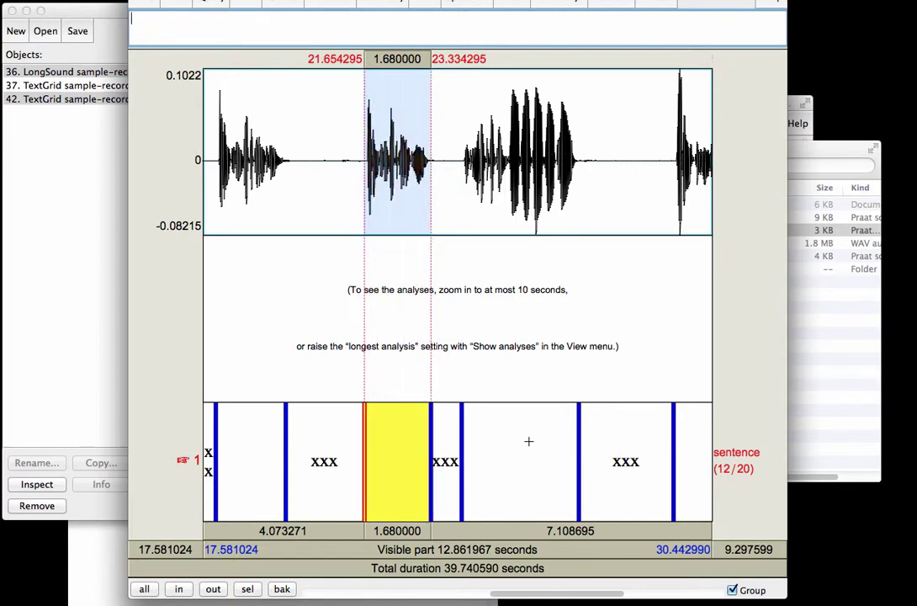
# Step: Remove the boundary merging the empty interval near interval 14 into the xxx interval
pyautogui.hotkey('alt', 'Right')
pyautogui.hotkey('alt', 'Right')
pyautogui.press('Tab')
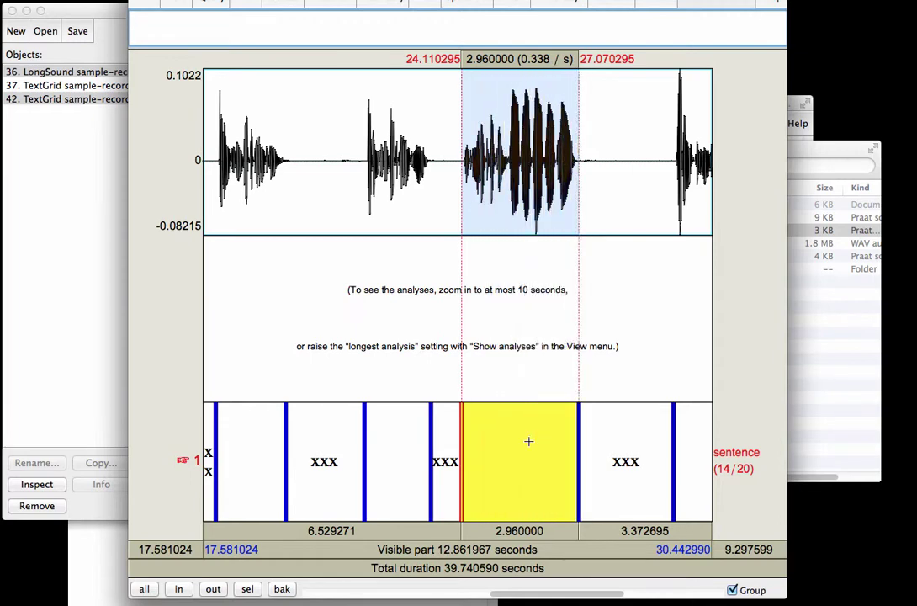
pyautogui.hotkey('alt', 'BackSpace')
pyautogui.hotkey('alt', 'Right')
pyautogui.hotkey('alt', 'Left')
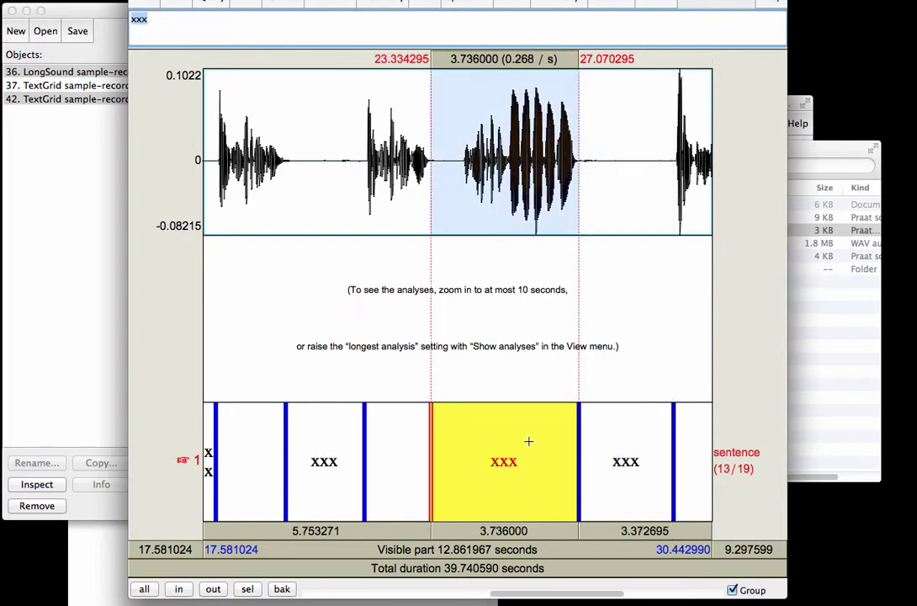
# Step: Play the following intervals and remove the boundary at 32.37 s
pyautogui.hotkey('alt', 'Right')
pyautogui.hotkey('alt', 'Right')
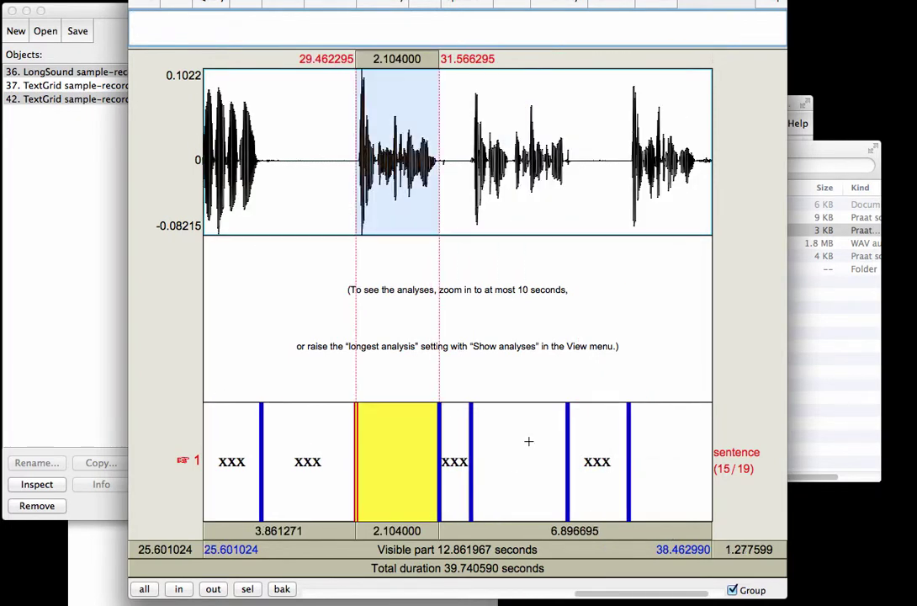
pyautogui.press('Tab')
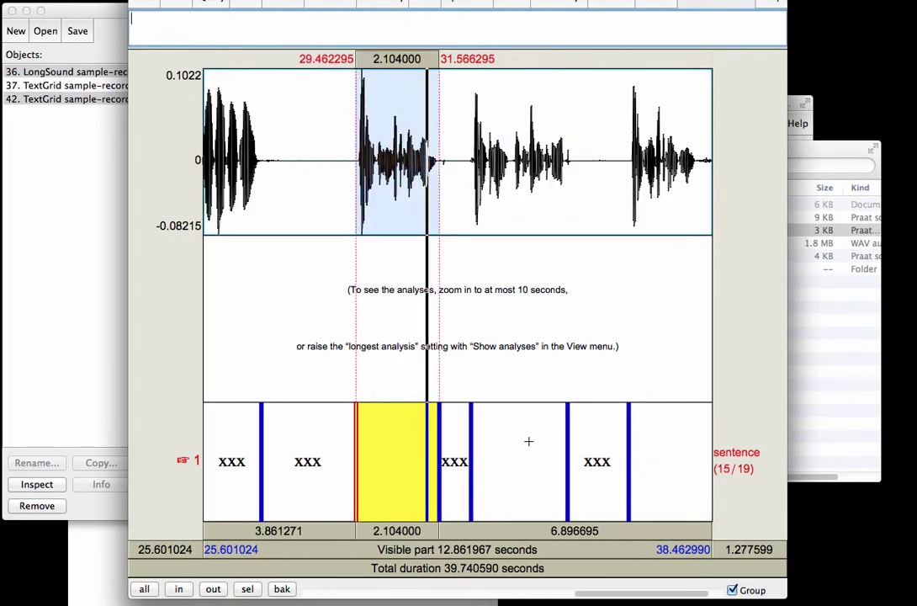
pyautogui.hotkey('alt', 'Right')
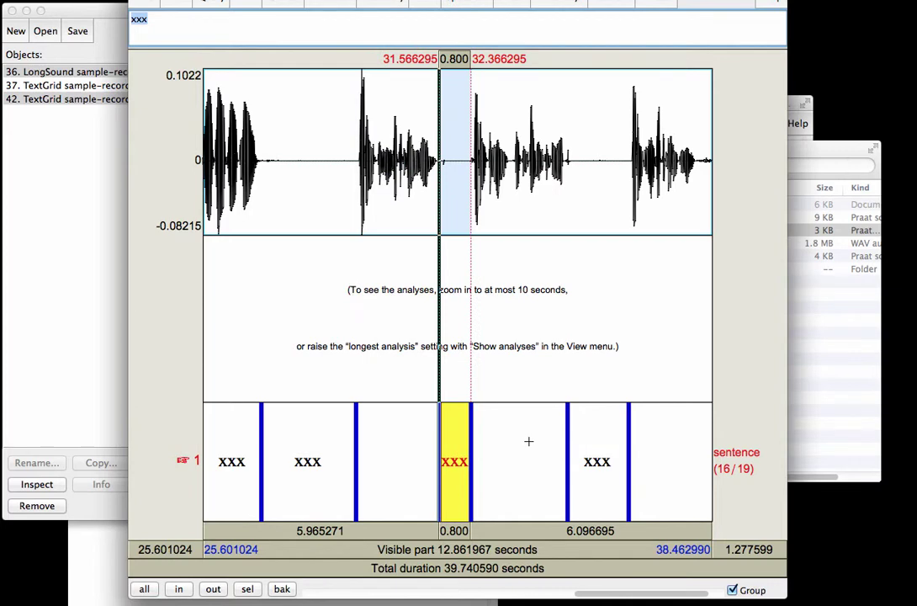
pyautogui.hotkey('alt', 'Right')
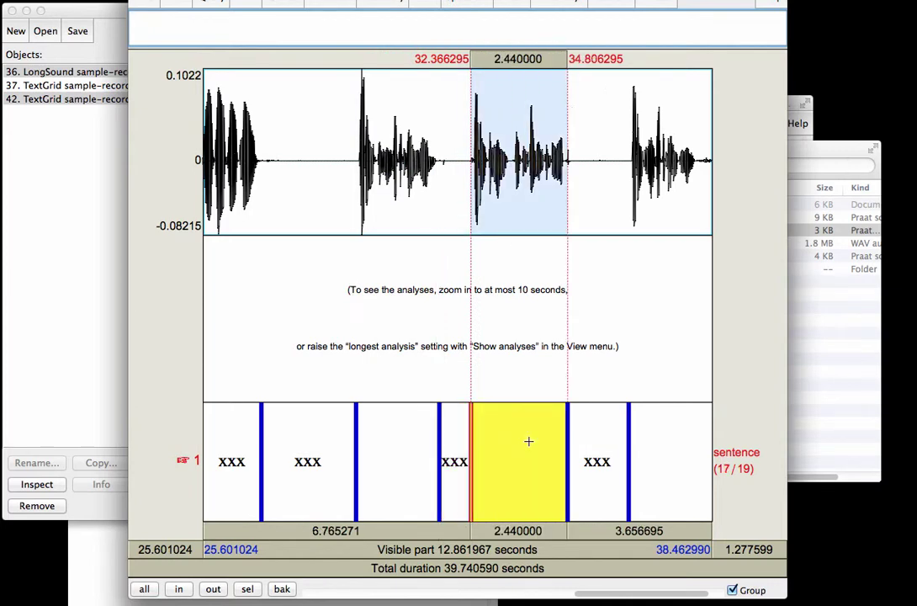
pyautogui.press('Tab')
pyautogui.hotkey('alt', 'BackSpace')
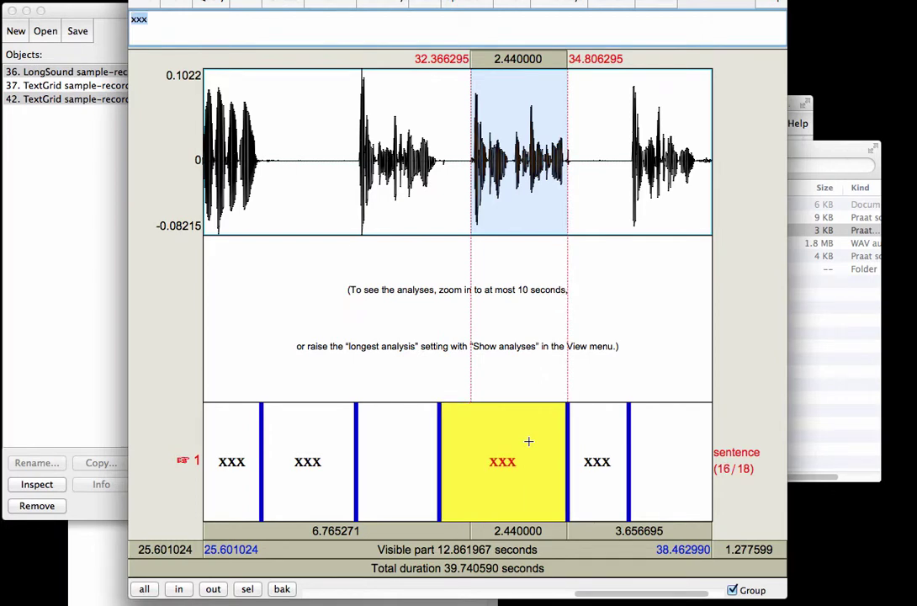
pyautogui.hotkey('alt', 'Left')
pyautogui.hotkey('alt', 'Right')
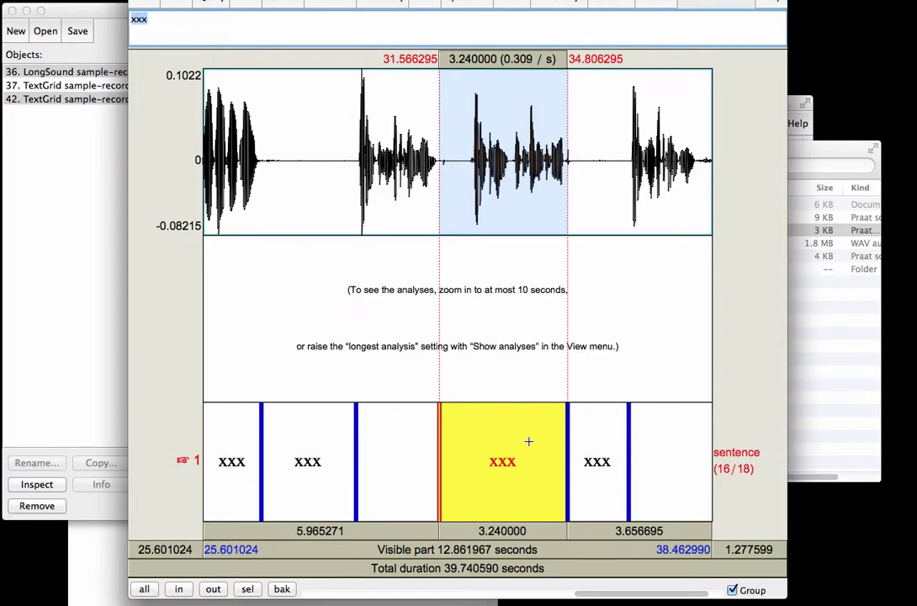
# Step: Add a boundary at 38.121201 s and label the final interval xxx
pyautogui.hotkey('alt', 'Right')
pyautogui.hotkey('alt', 'Right')
pyautogui.press('Tab')
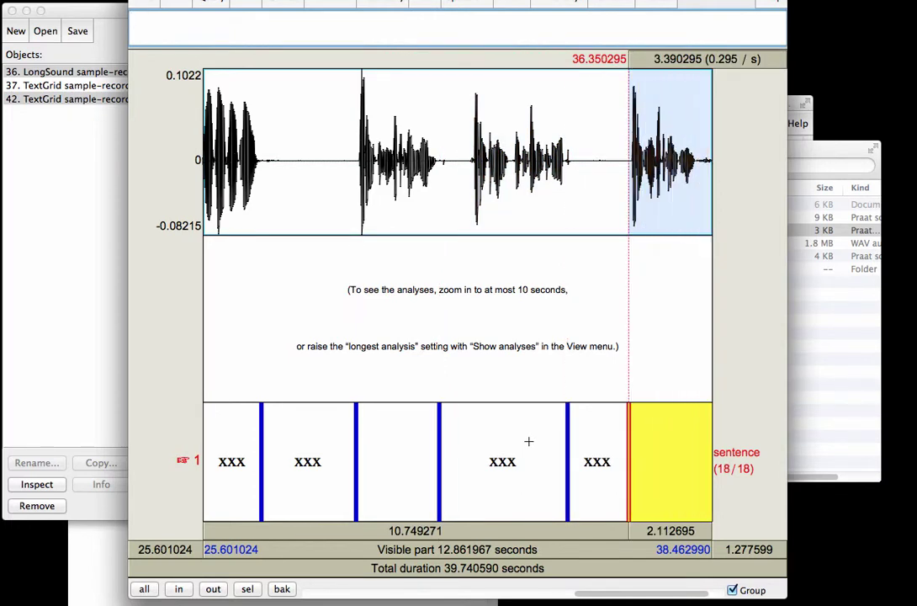
pyautogui.click(698, 159)
pyautogui.press('Return')
pyautogui.click(678, 463)
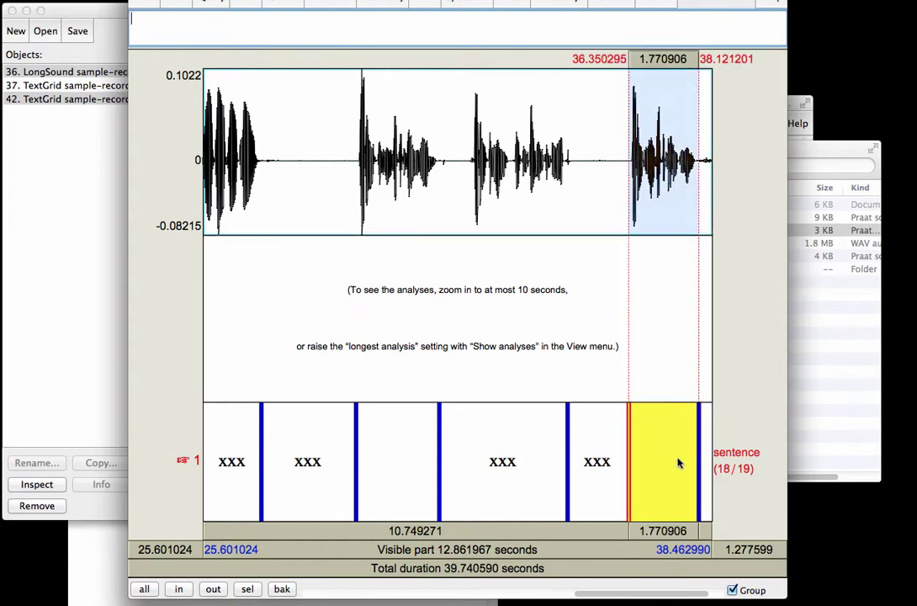
pyautogui.hotkey('alt', 'Right')
pyautogui.write('xxx')
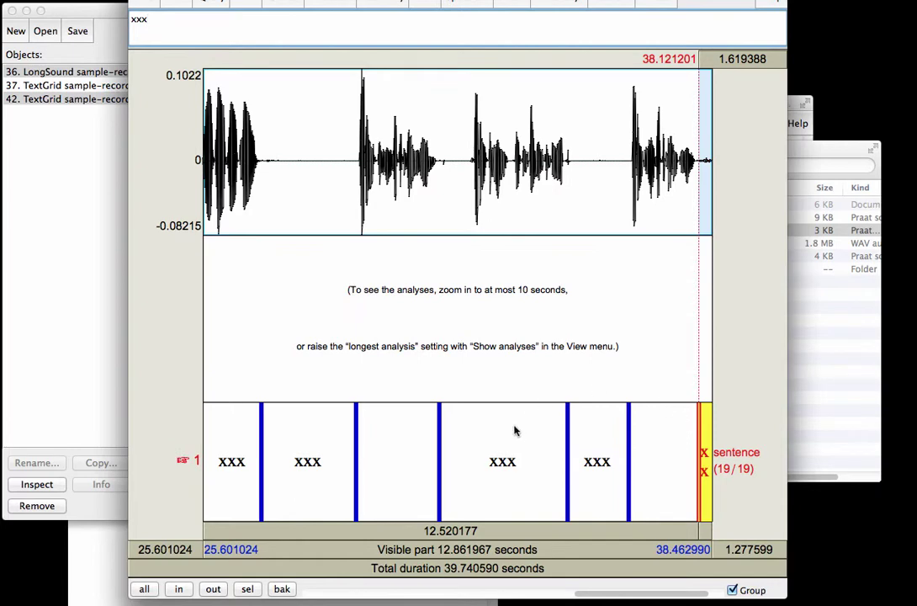
# Step: Save the TextGrid as a text file, replacing the existing sample-recording-chopping.TextGrid
pyautogui.moveTo(309, 0); pyautogui.dragTo(364, 12)
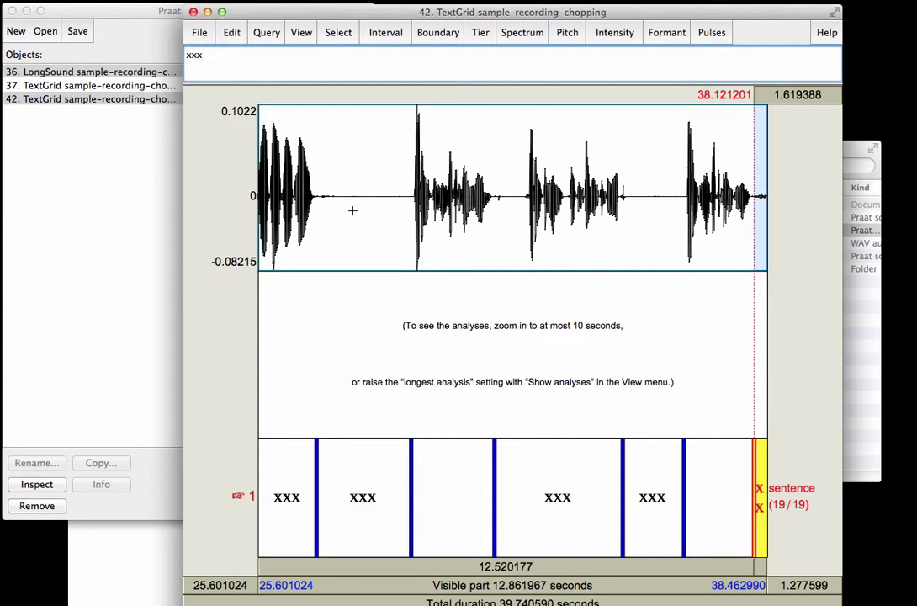
pyautogui.click(200, 32)
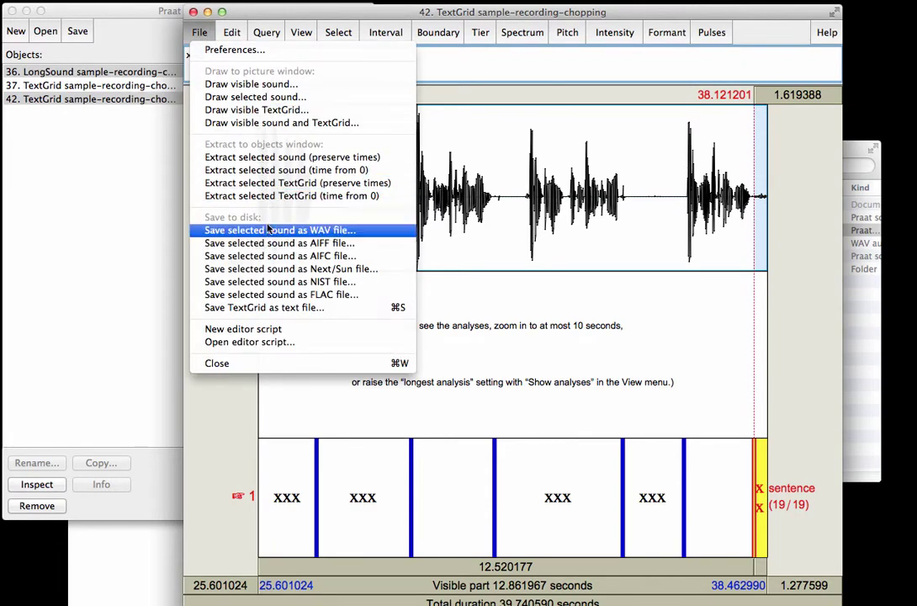
pyautogui.click(311, 313)
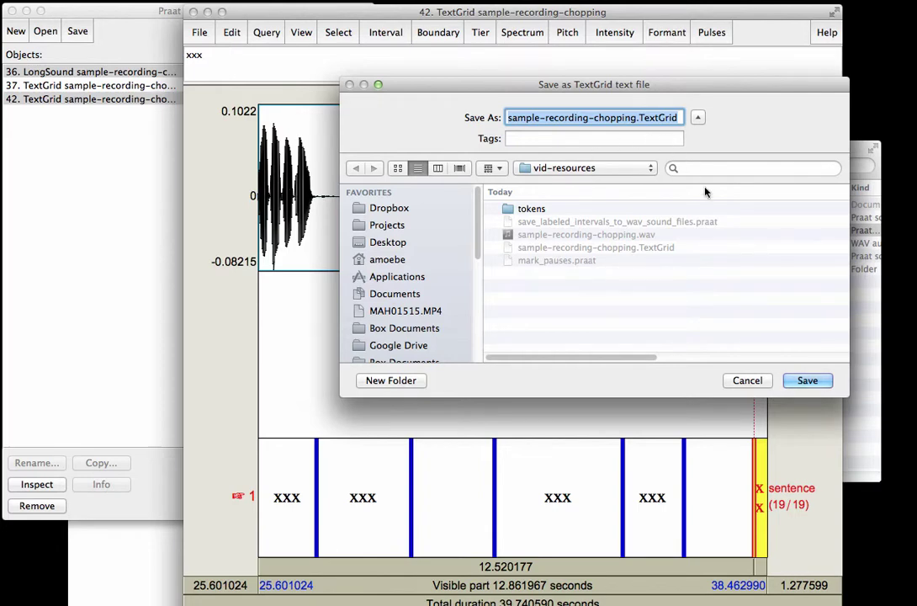
pyautogui.click(809, 383)
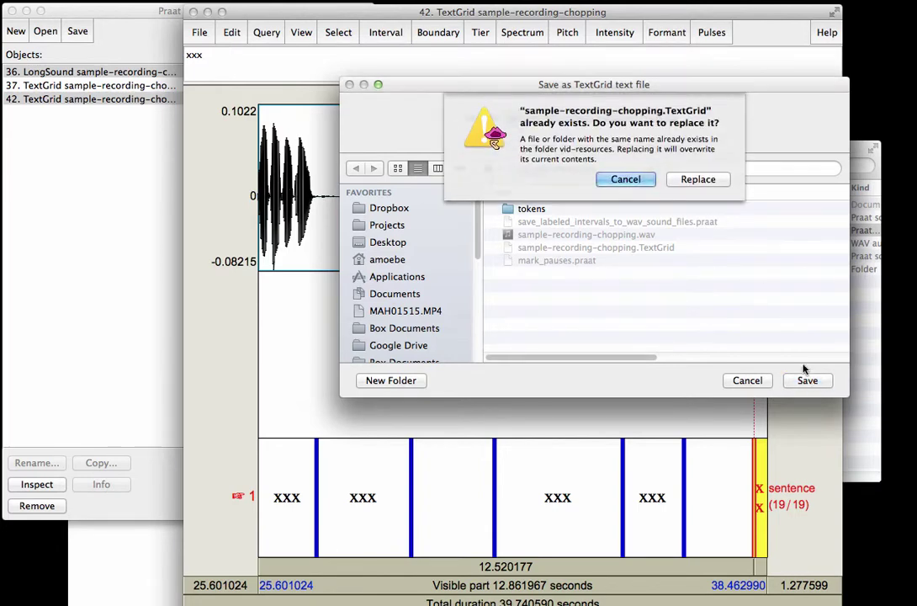
pyautogui.click(700, 178)
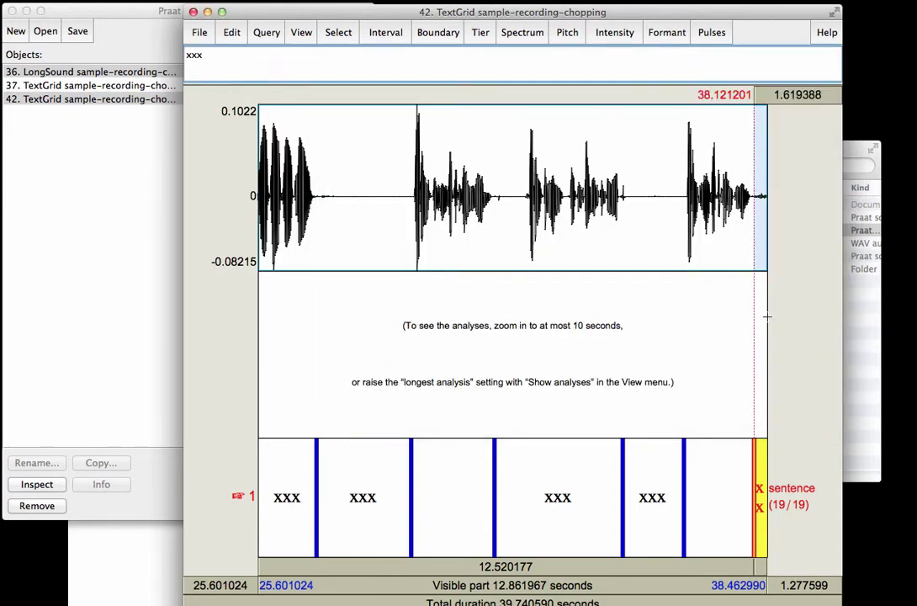